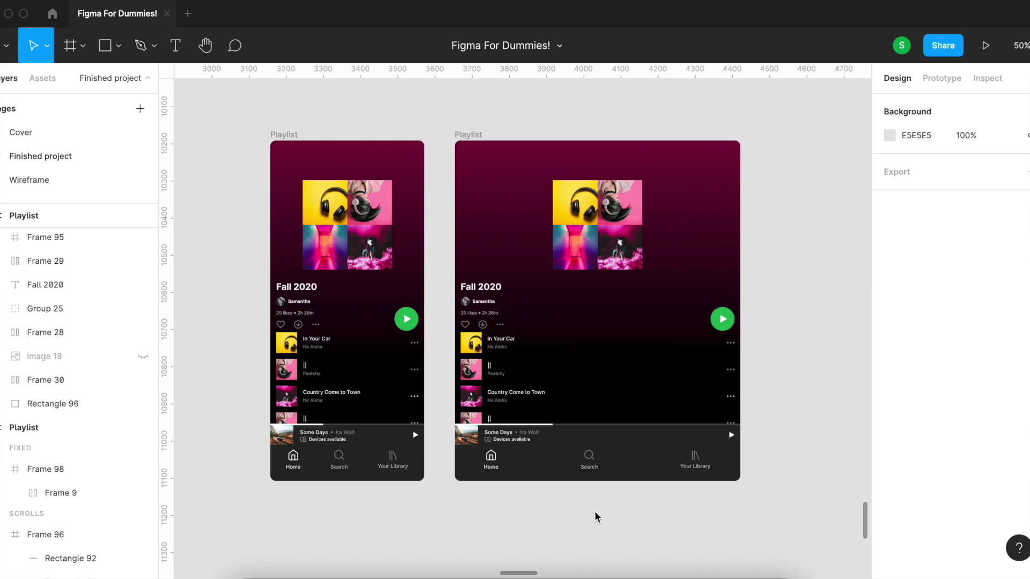
# Step: Resize the wider Playlist frame horizontally by its edge to test how its contents respond
pyautogui.click(474, 134)
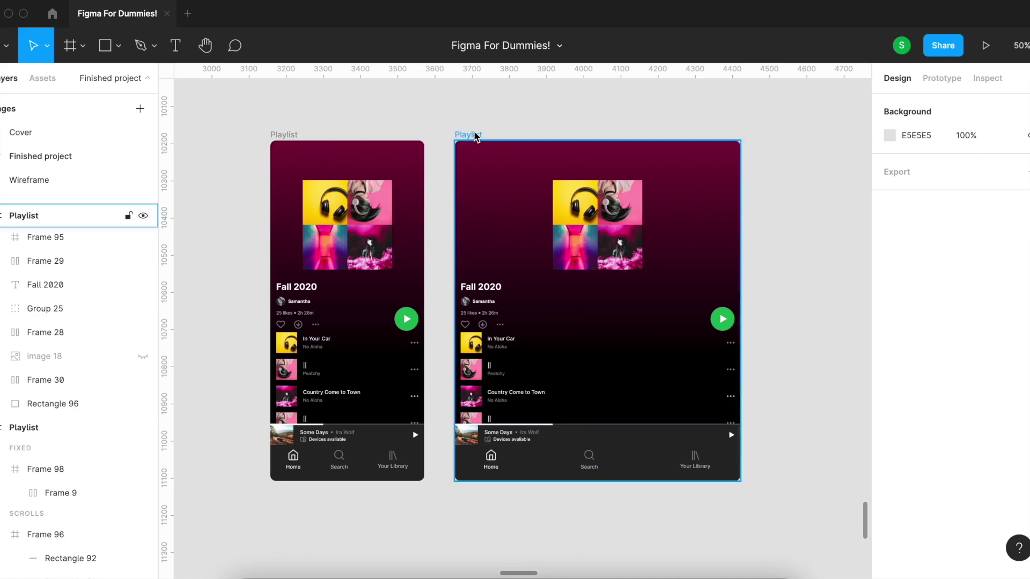
pyautogui.click(475, 135)
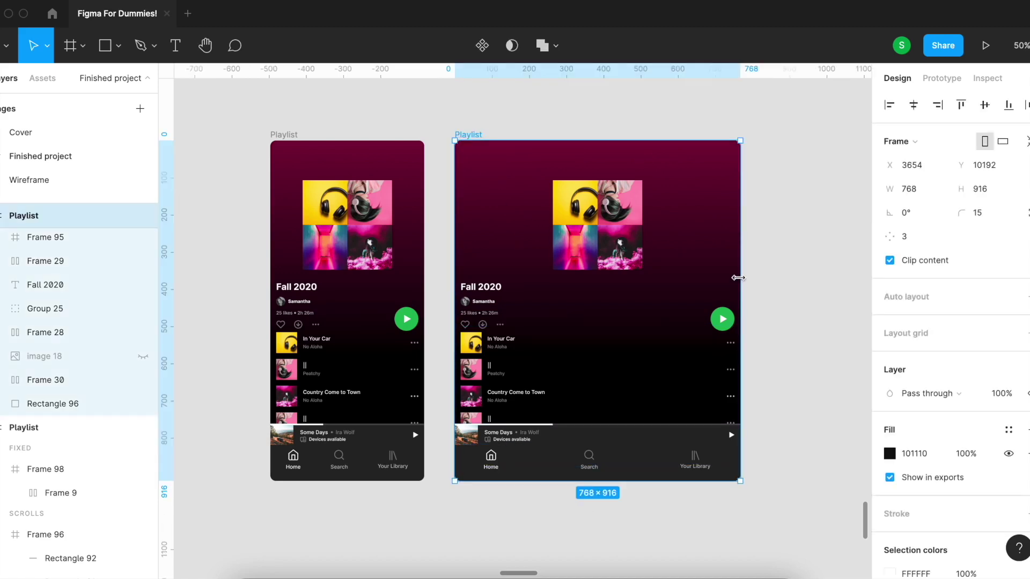
pyautogui.moveTo(740, 277)
pyautogui.mouseDown()
pyautogui.moveTo(616, 291)
pyautogui.moveTo(729, 288)
pyautogui.mouseUp()
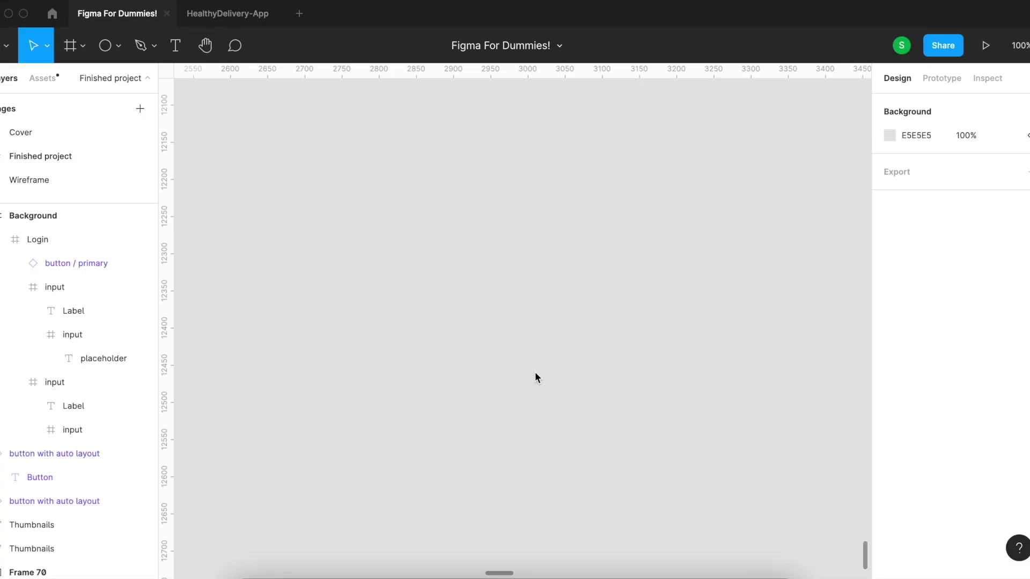
# Step: Draw a frame about 375 by 274 on the empty canvas and a square about 66 by 66 near its middle
pyautogui.press('f')
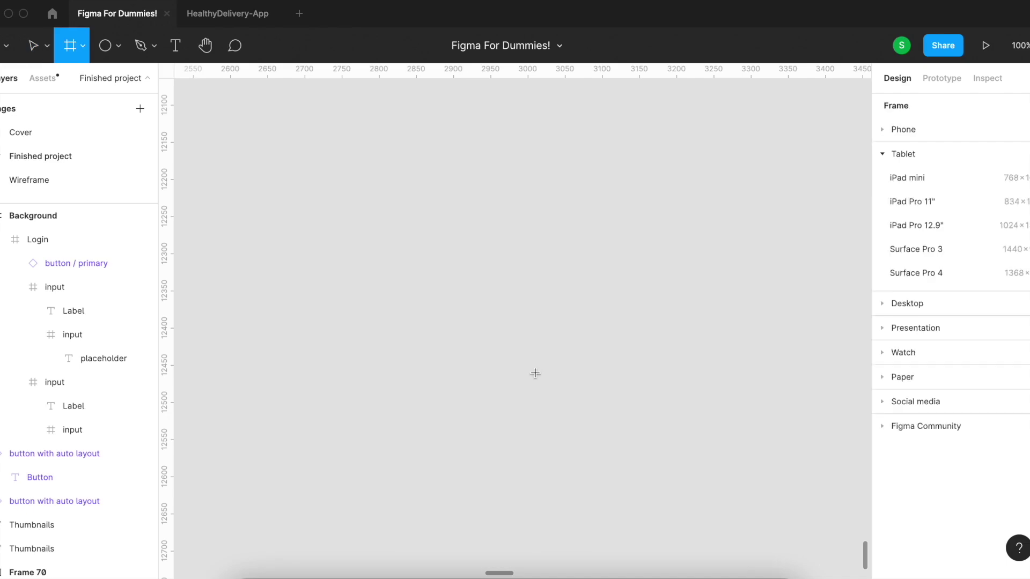
pyautogui.click(353, 250)
pyautogui.moveTo(353, 249); pyautogui.dragTo(631, 453)
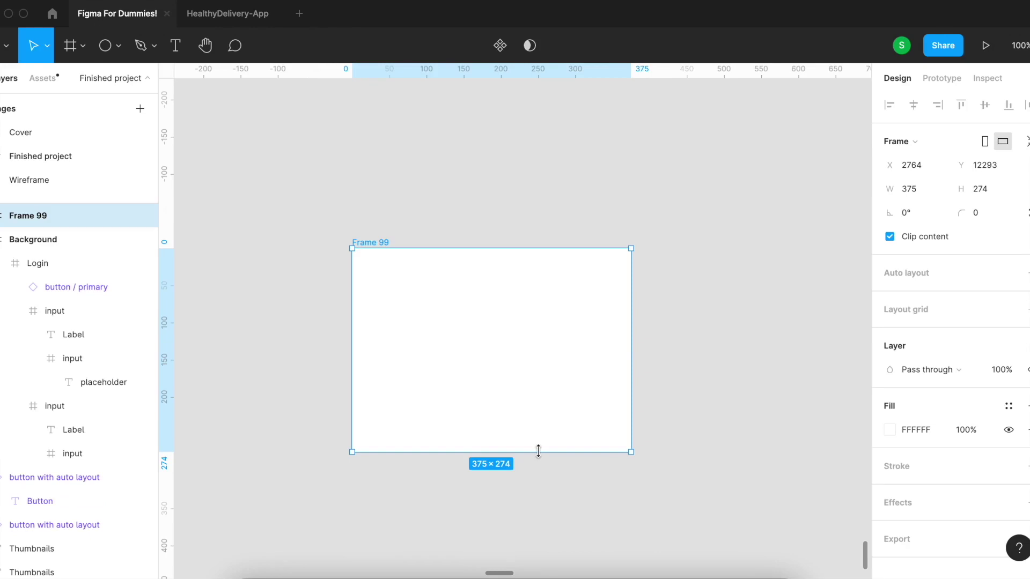
pyautogui.press('r')
pyautogui.moveTo(453, 329); pyautogui.dragTo(503, 374)
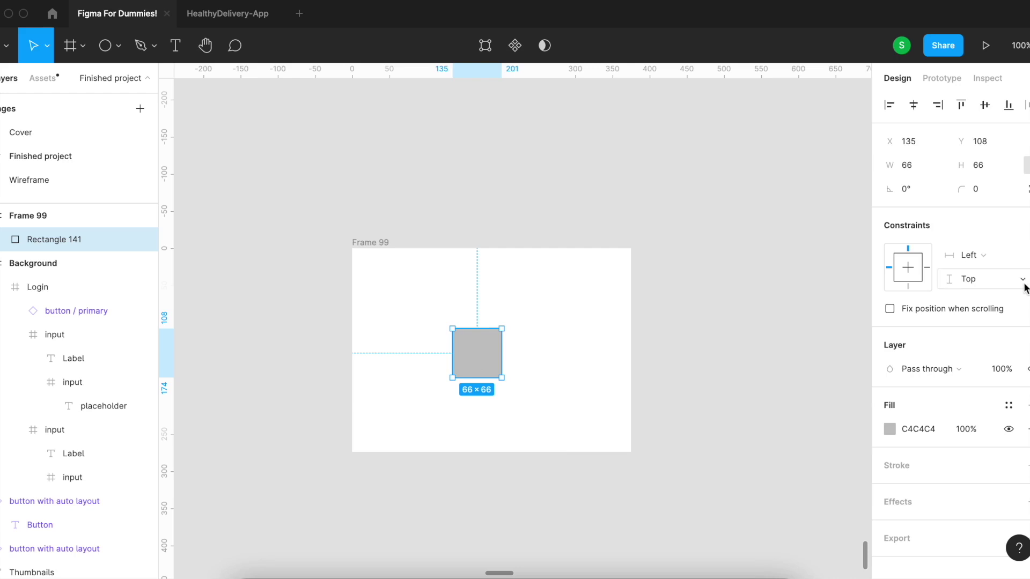
# Step: Resize Frame 99 from its corner to test the square's Left and Top constraints
pyautogui.click(1020, 262)
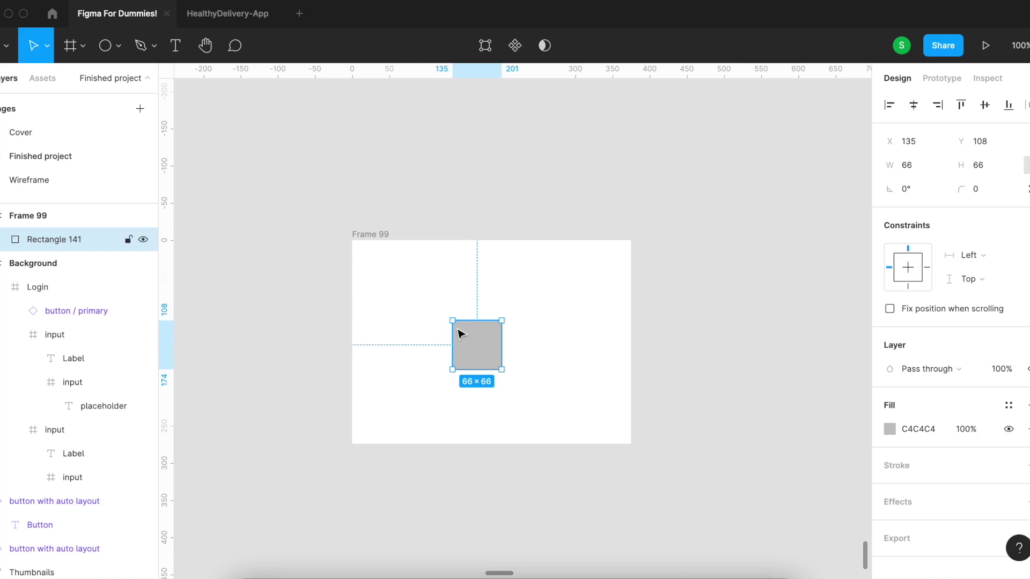
pyautogui.click(366, 236)
pyautogui.moveTo(631, 444); pyautogui.dragTo(721, 539)
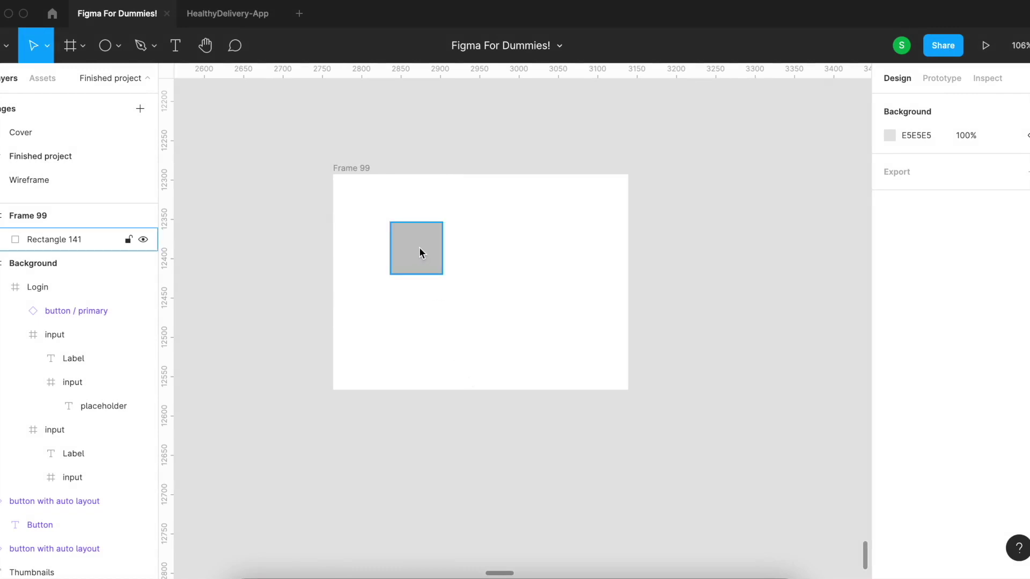
# Step: Move the square to the frame's lower-right area at about X 271, Y 170, and set its constraints to Right and Bottom
pyautogui.moveTo(420, 252); pyautogui.dragTo(575, 335)
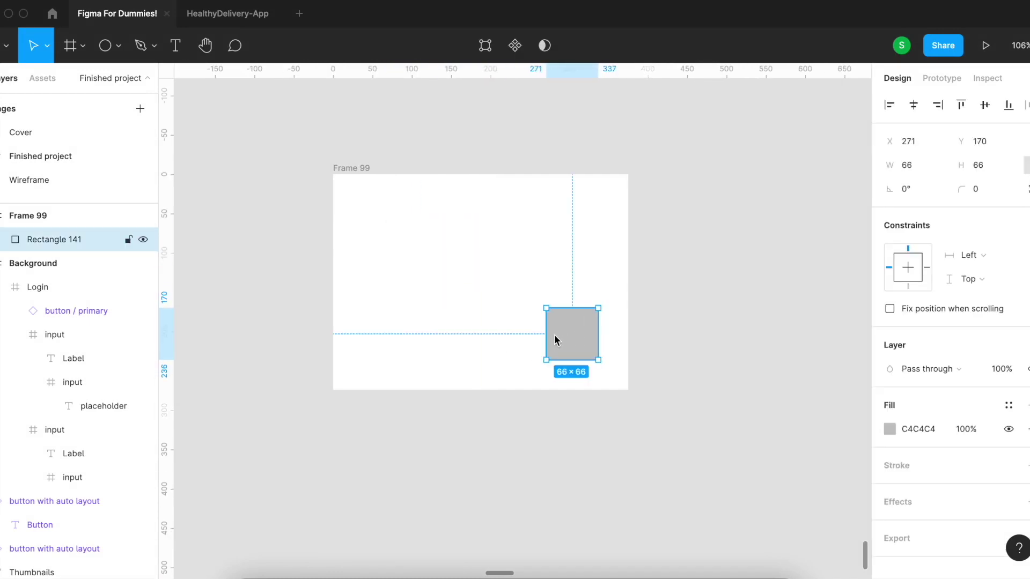
pyautogui.click(982, 256)
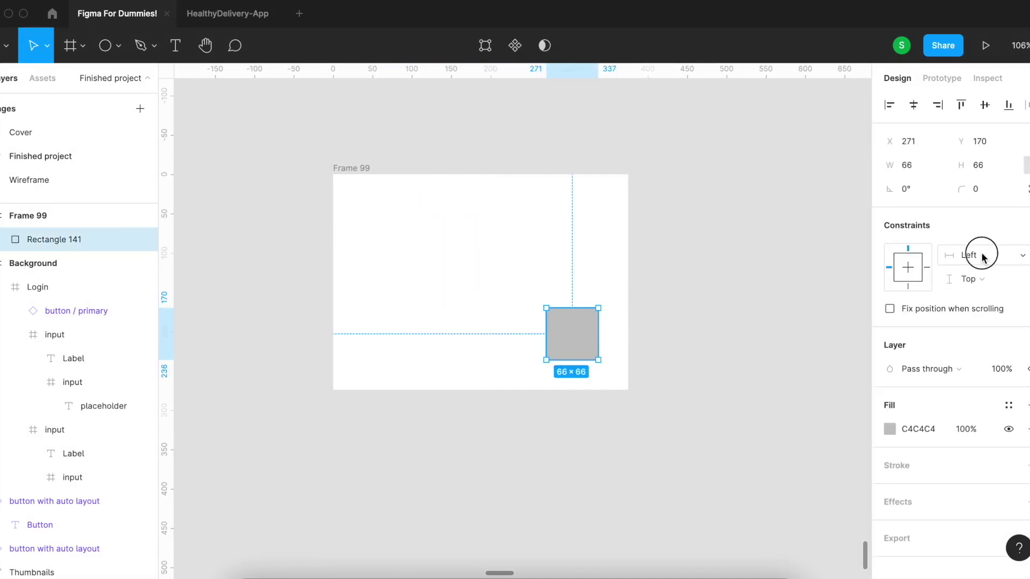
pyautogui.click(955, 270)
pyautogui.click(990, 278)
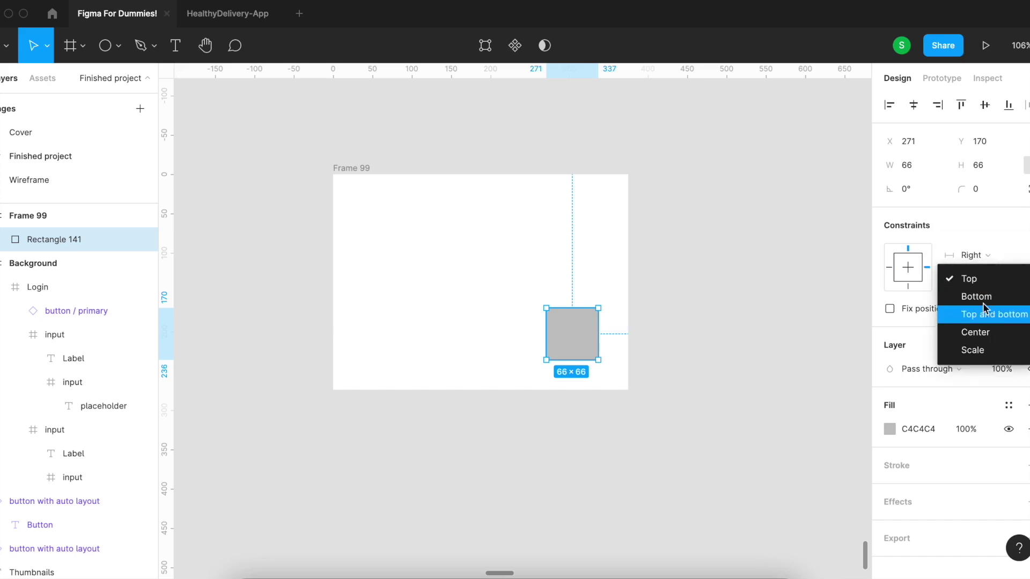
pyautogui.click(985, 299)
# Step: Enlarge Frame 99 to about 393 by 305 to test the Right and Bottom constraints
pyautogui.click(351, 169)
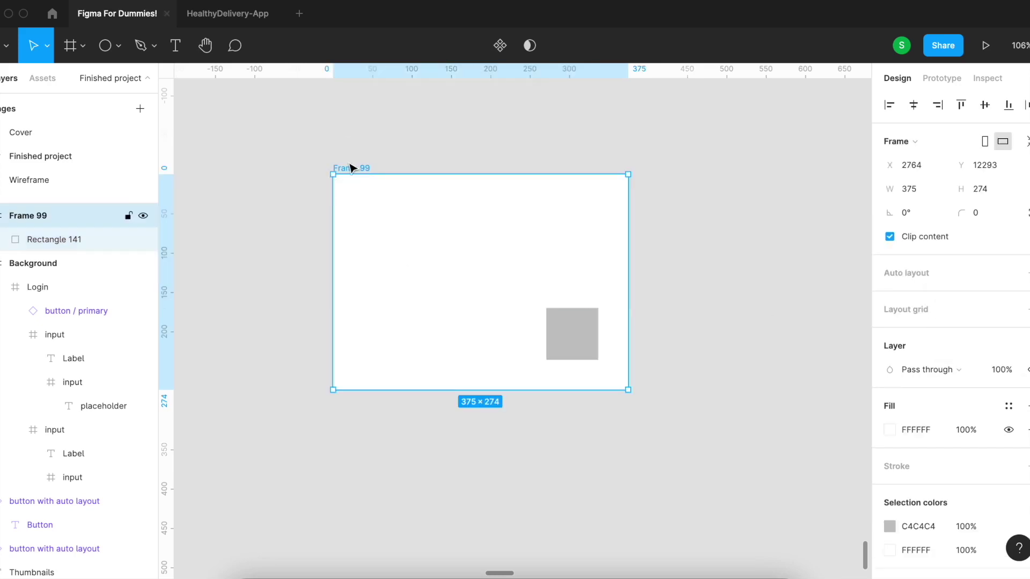
pyautogui.moveTo(629, 392); pyautogui.dragTo(642, 415)
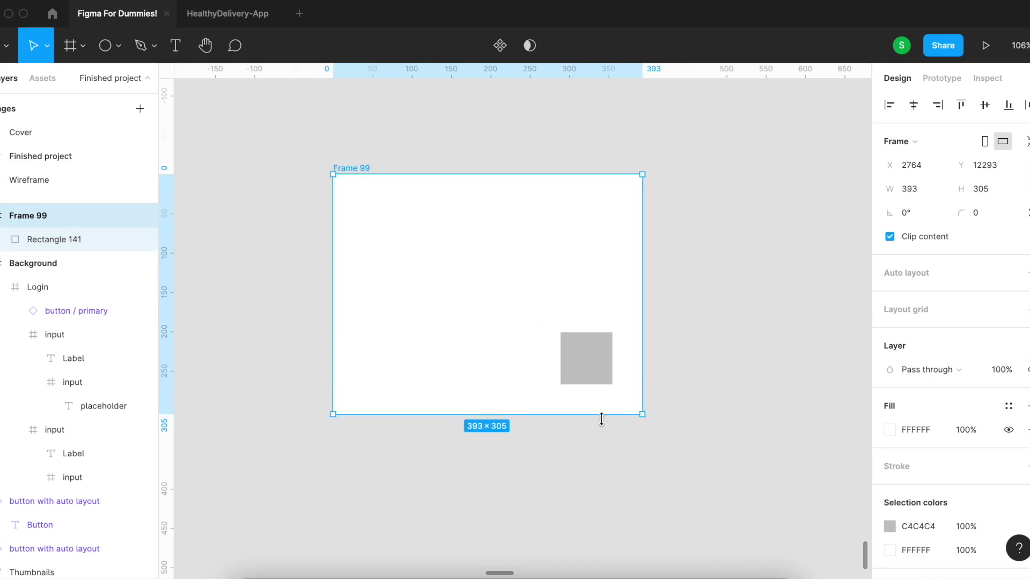
# Step: Set the square's horizontal constraint to Left and right, and resize Frame 99 horizontally to test it
pyautogui.click(590, 365)
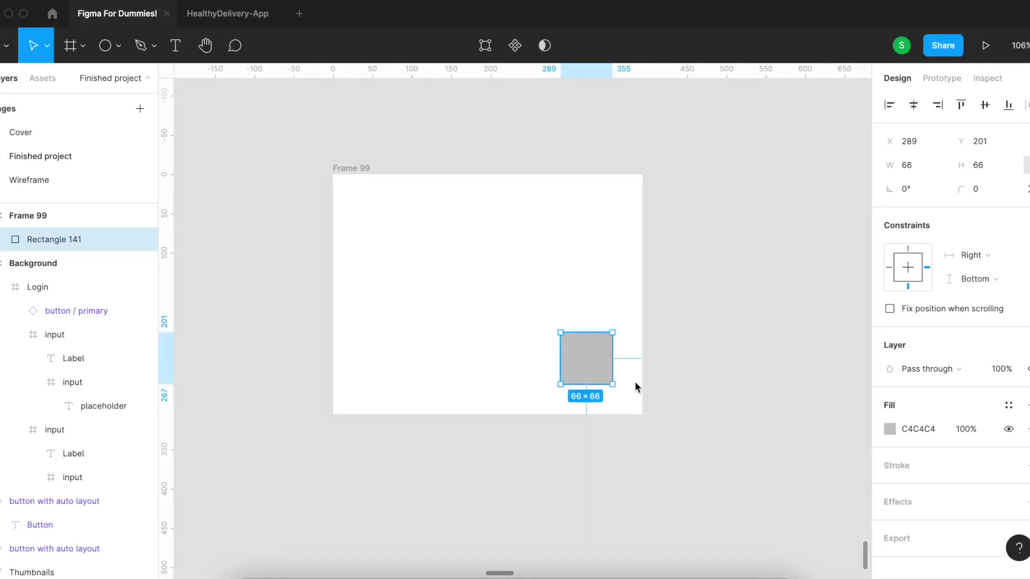
pyautogui.click(978, 255)
pyautogui.click(985, 274)
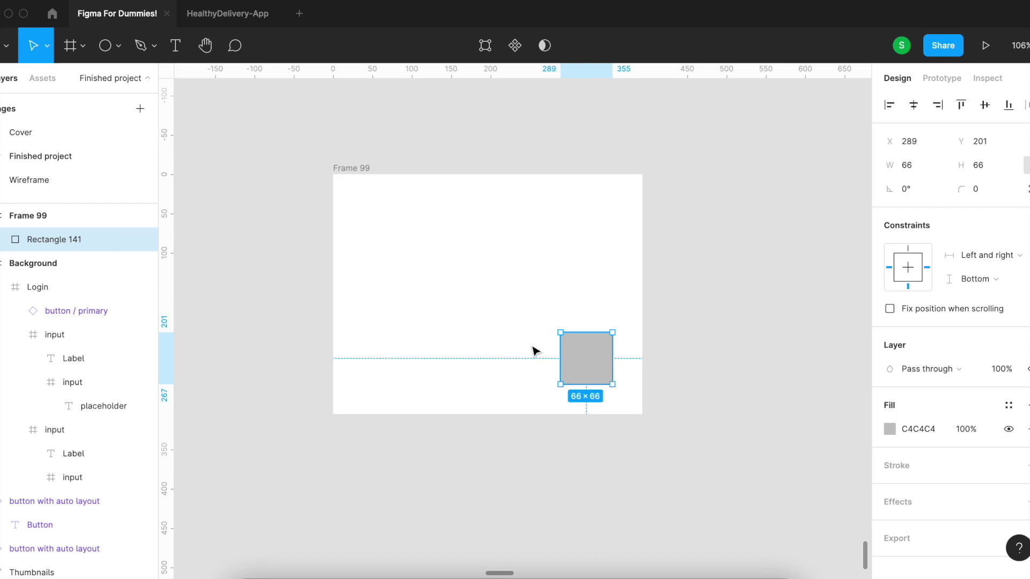
pyautogui.click(348, 168)
pyautogui.moveTo(642, 340); pyautogui.dragTo(621, 354)
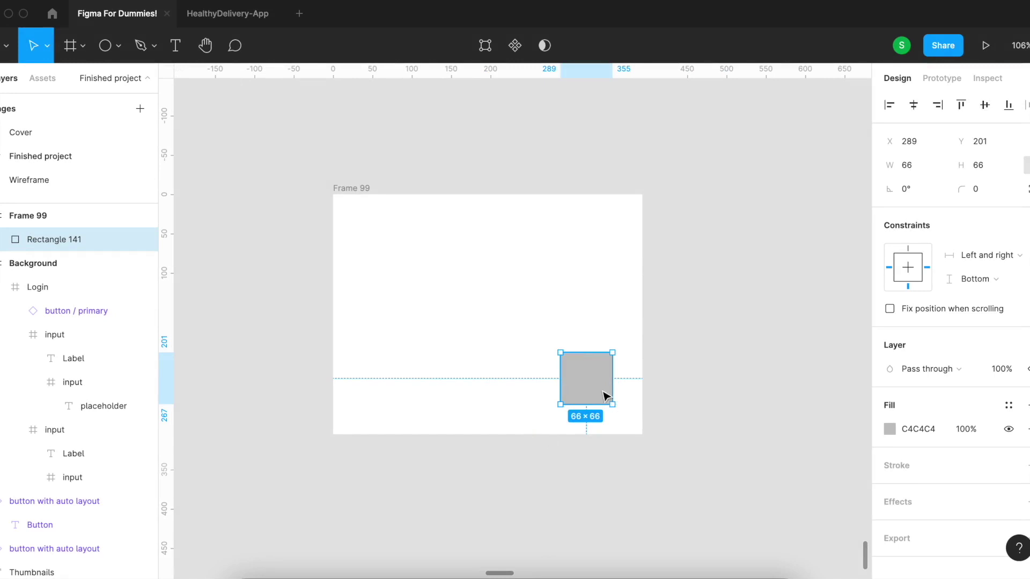
# Step: Move the square to the middle of the frame at about X 164, Y 120, and set both constraints to Center
pyautogui.moveTo(601, 394); pyautogui.dragTo(497, 325)
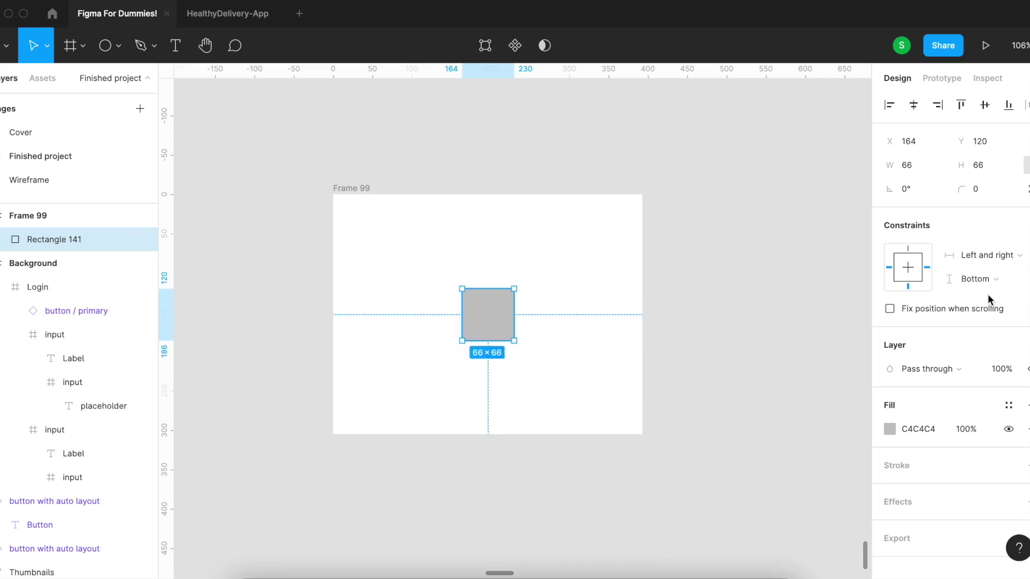
pyautogui.click(970, 257)
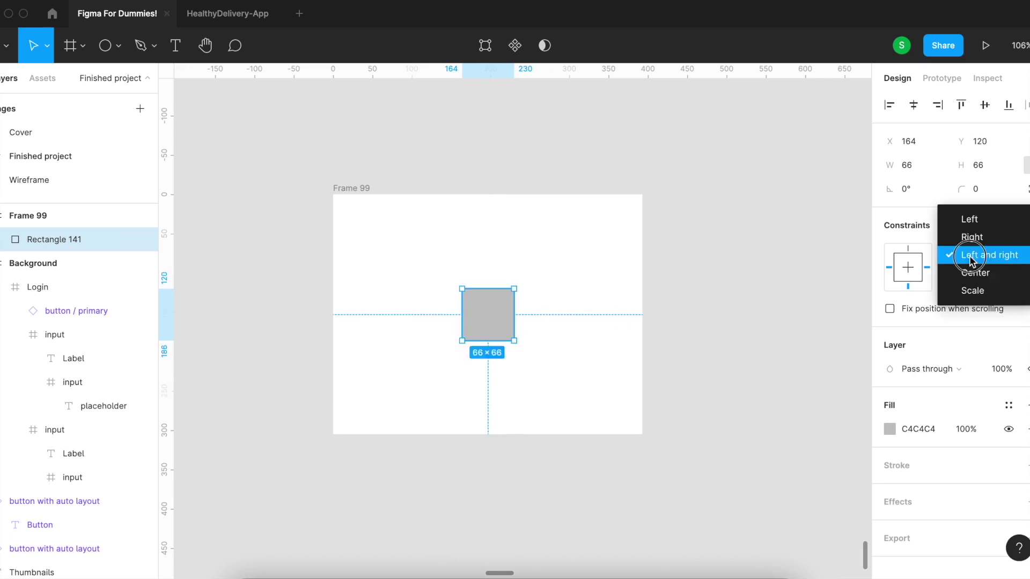
pyautogui.click(971, 271)
pyautogui.click(975, 279)
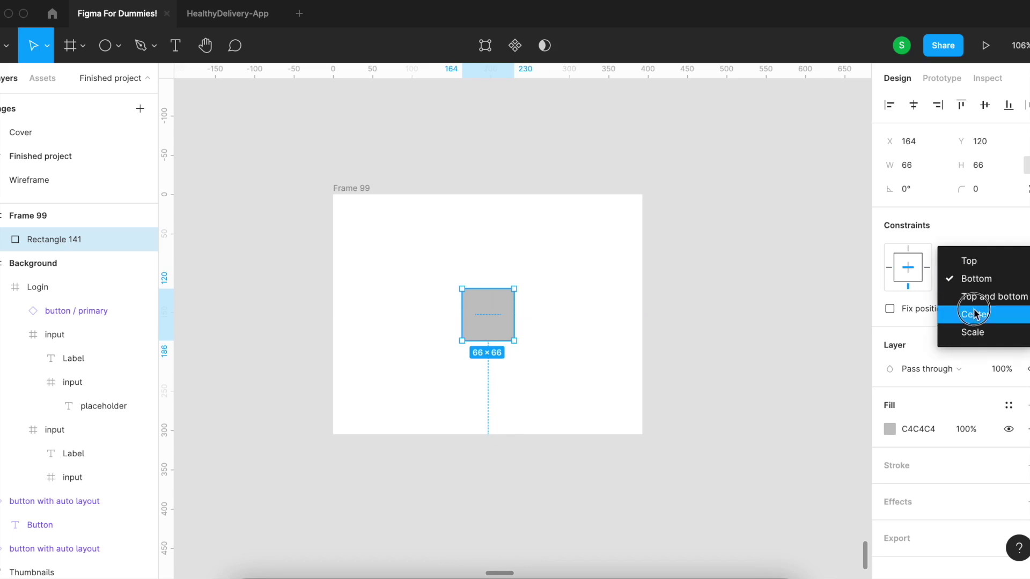
pyautogui.click(976, 313)
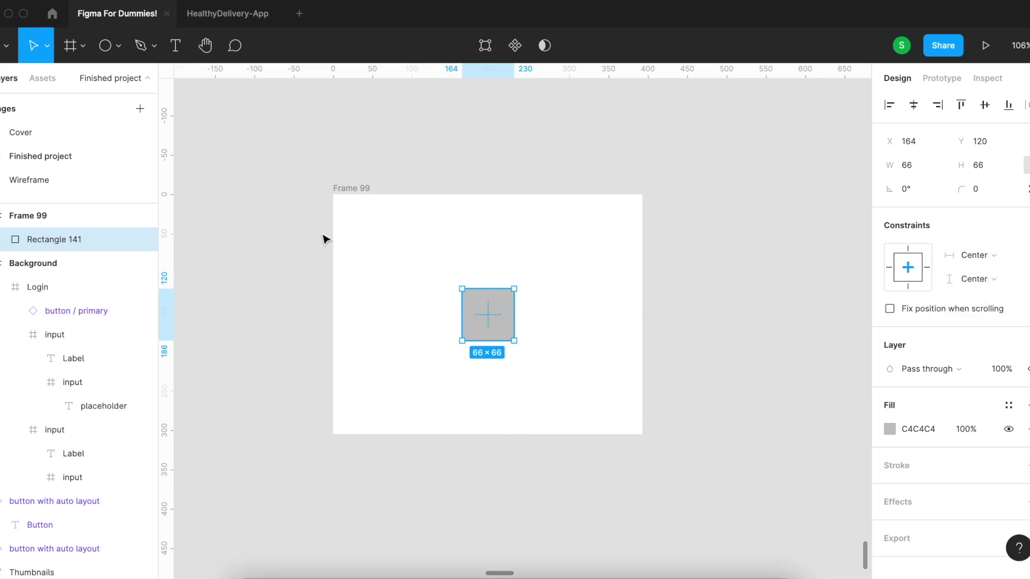
# Step: Enlarge Frame 99 to about 444 by 346 to test the Center constraints
pyautogui.click(330, 191)
pyautogui.click(642, 436)
pyautogui.moveTo(642, 436); pyautogui.dragTo(681, 466)
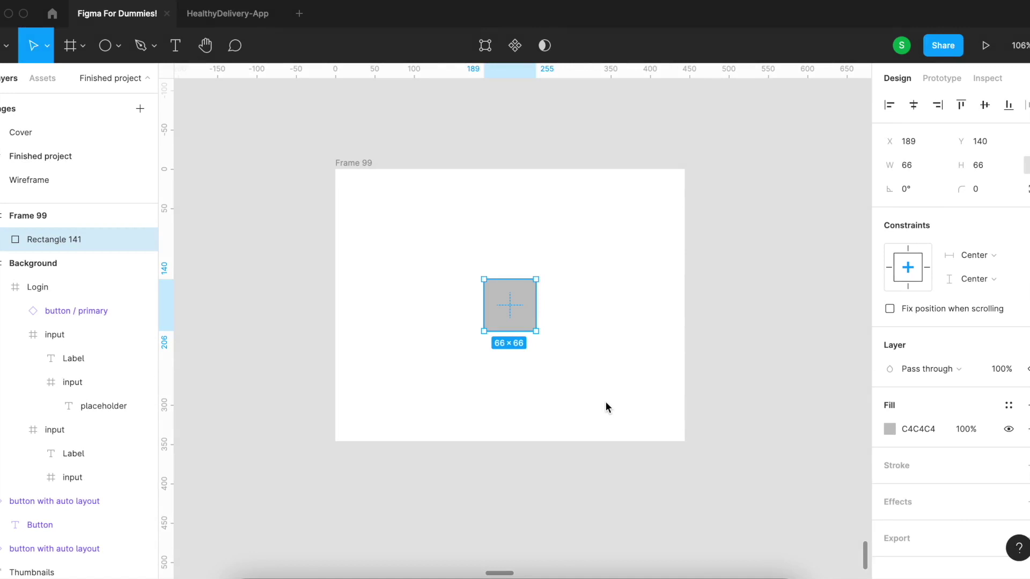
# Step: Set the square's horizontal constraint to Scale and shrink Frame 99 from its corner to test it
pyautogui.click(974, 255)
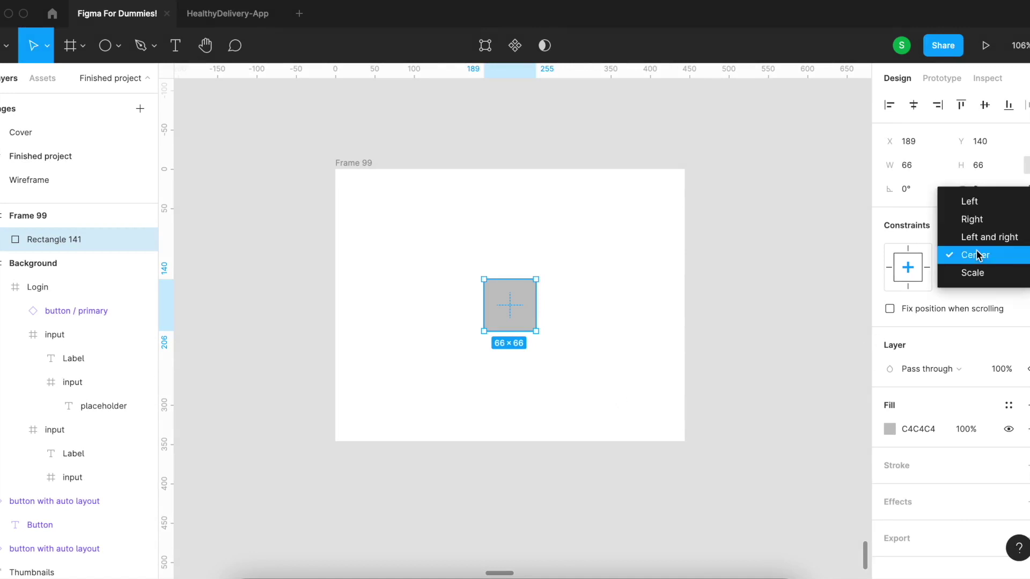
pyautogui.click(984, 276)
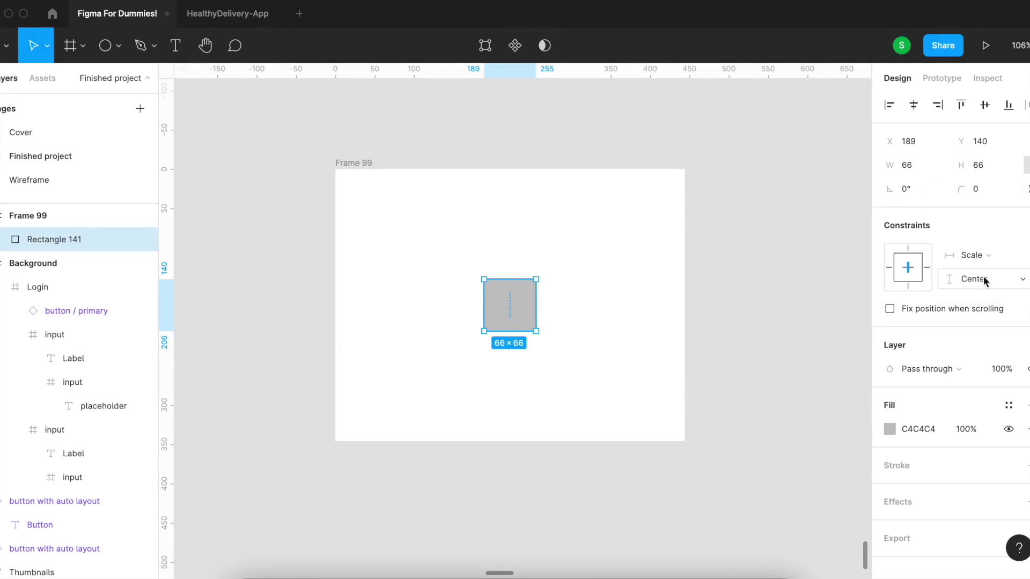
pyautogui.click(984, 277)
pyautogui.click(354, 164)
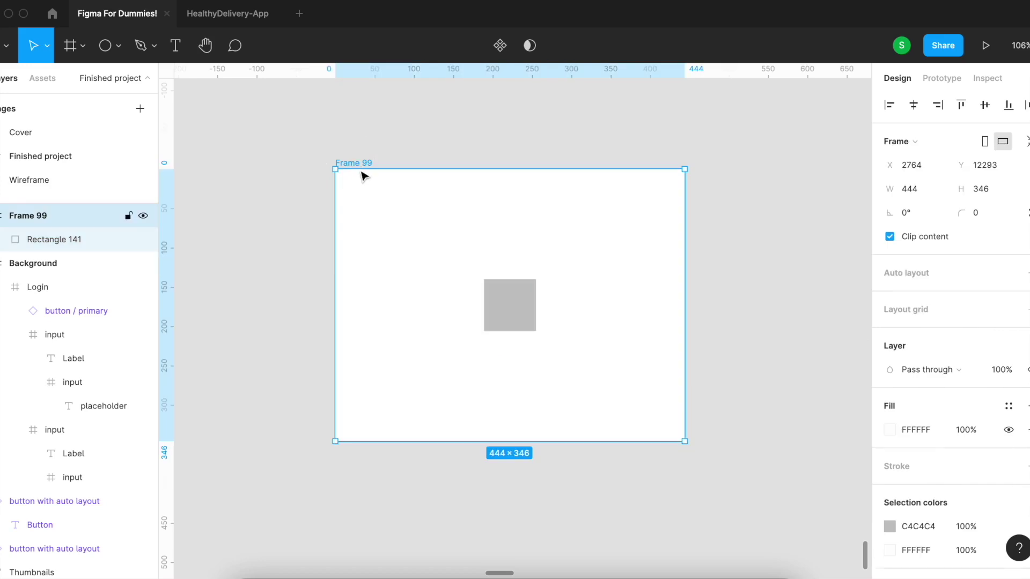
pyautogui.moveTo(680, 441); pyautogui.dragTo(586, 372)
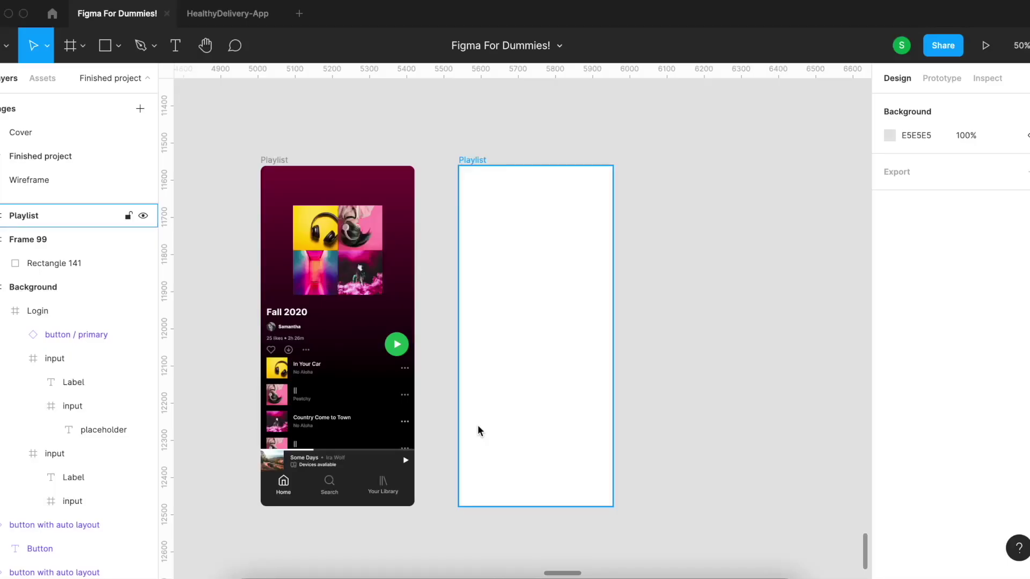
# Step: Paste the 240 by 240 four-image album artwork onto the second Playlist frame's gradient background and wrap it in its own frame
pyautogui.press('Escape')
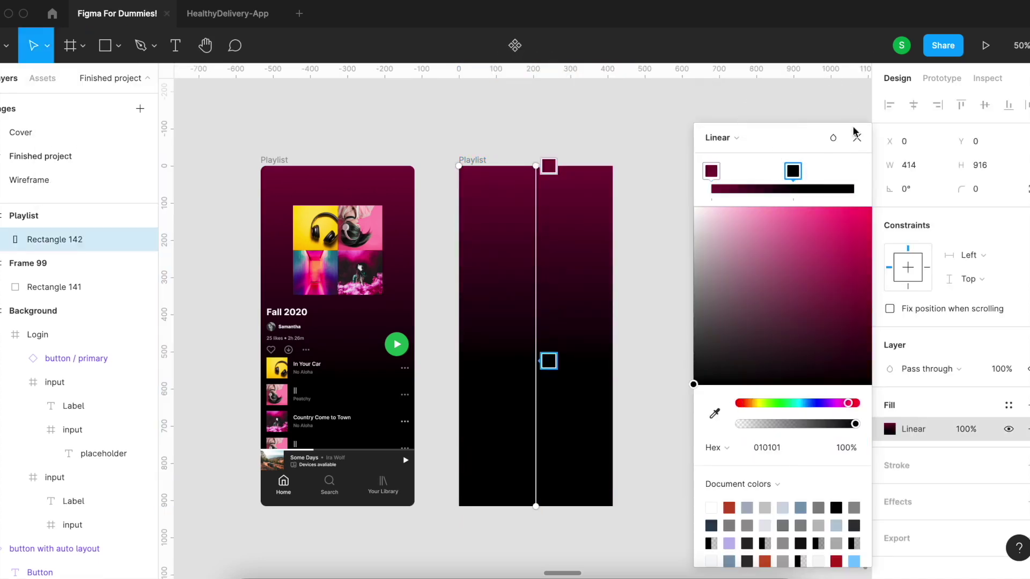
pyautogui.press('super+v')
pyautogui.press('super+alt+g')
pyautogui.press('Escape')
pyautogui.press('Return')
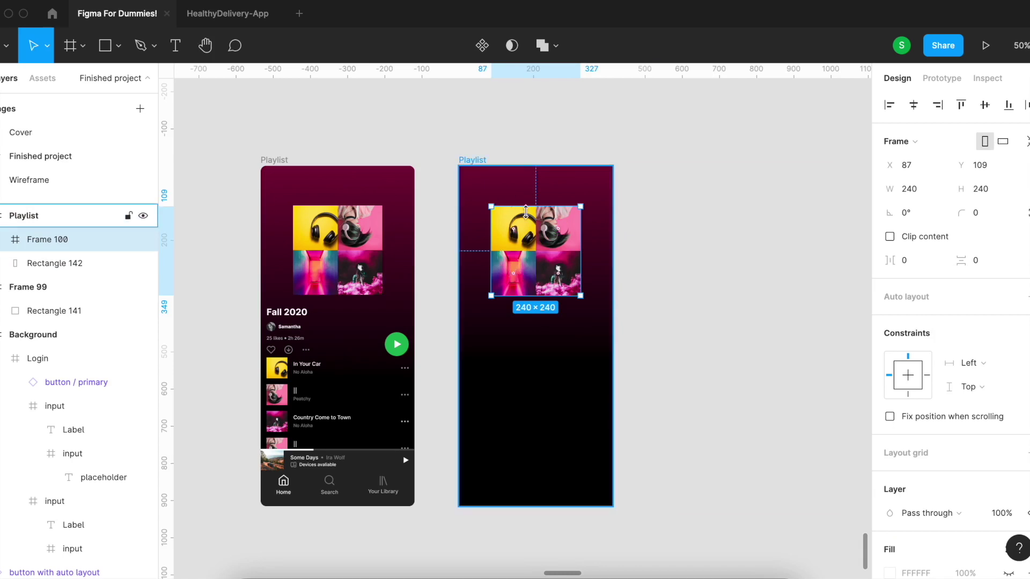
# Step: Set the artwork frame's horizontal constraint to Center and widen the Playlist frame to about 829
pyautogui.click(958, 368)
pyautogui.click(968, 418)
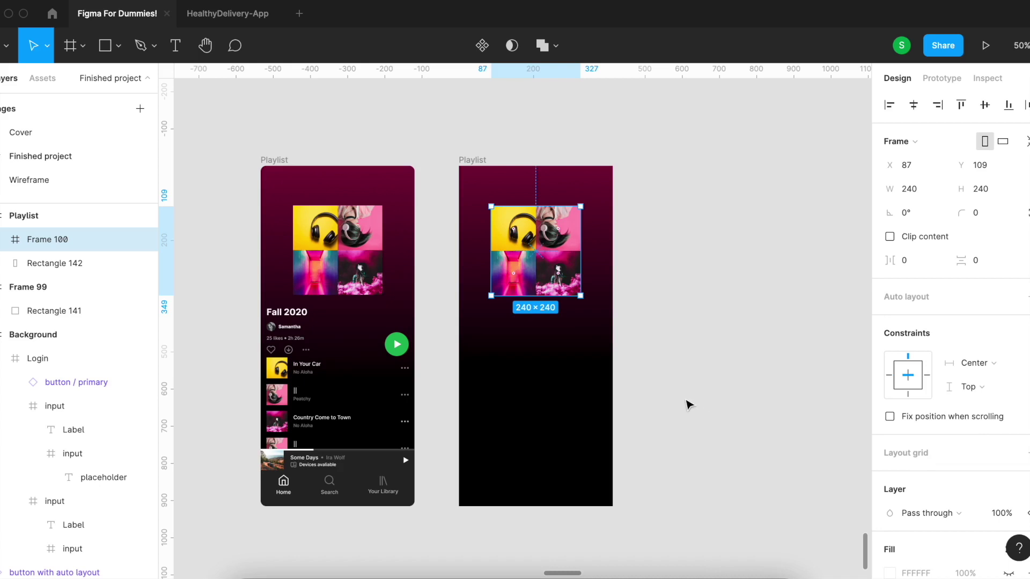
pyautogui.click(475, 161)
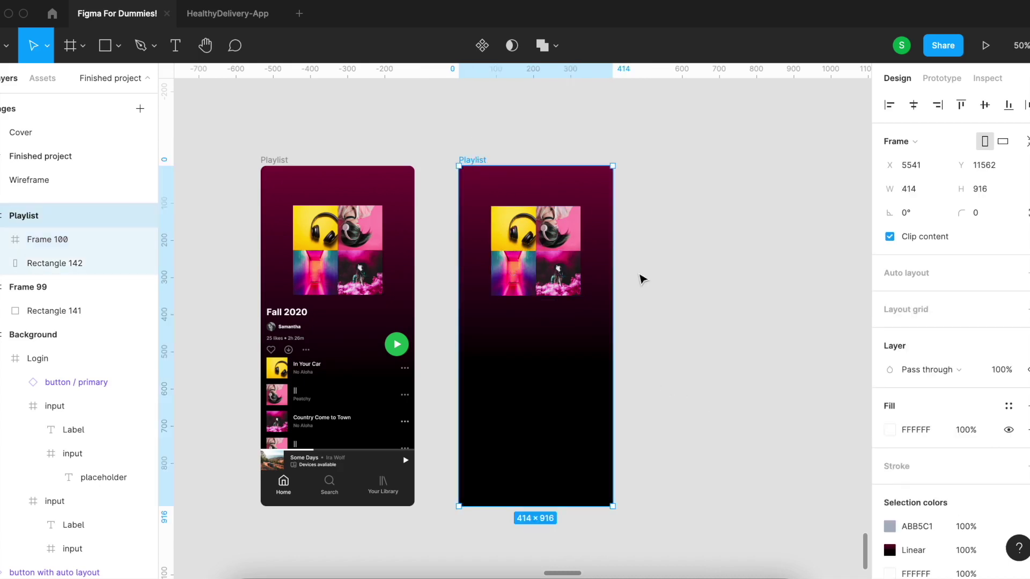
pyautogui.moveTo(613, 278); pyautogui.dragTo(767, 276)
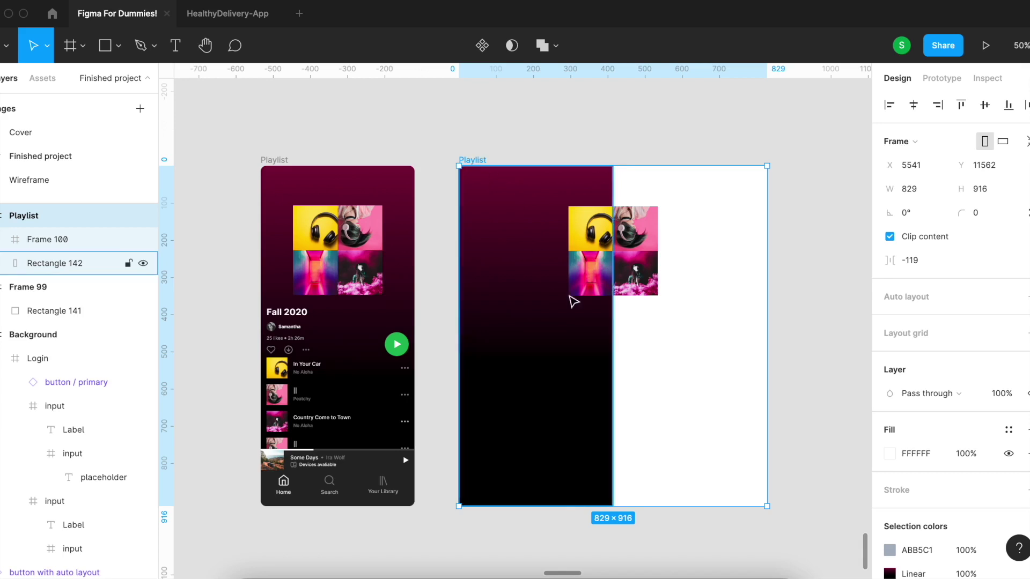
# Step: Set the gradient background rectangle's horizontal constraint to Left and right, and stretch it to the Playlist frame's full width of 829
pyautogui.click(589, 426)
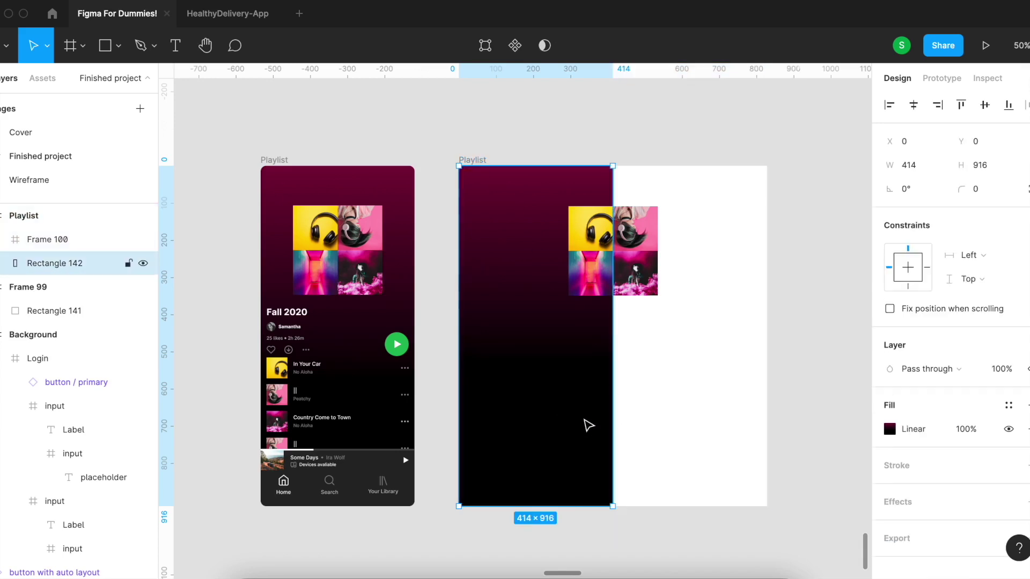
pyautogui.click(966, 256)
pyautogui.click(990, 290)
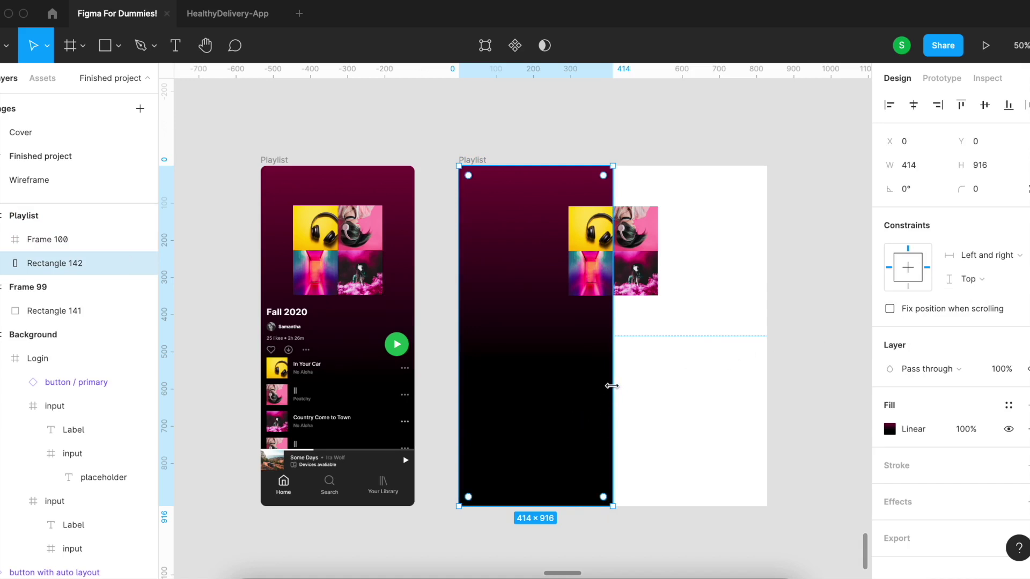
pyautogui.moveTo(613, 385); pyautogui.dragTo(766, 390)
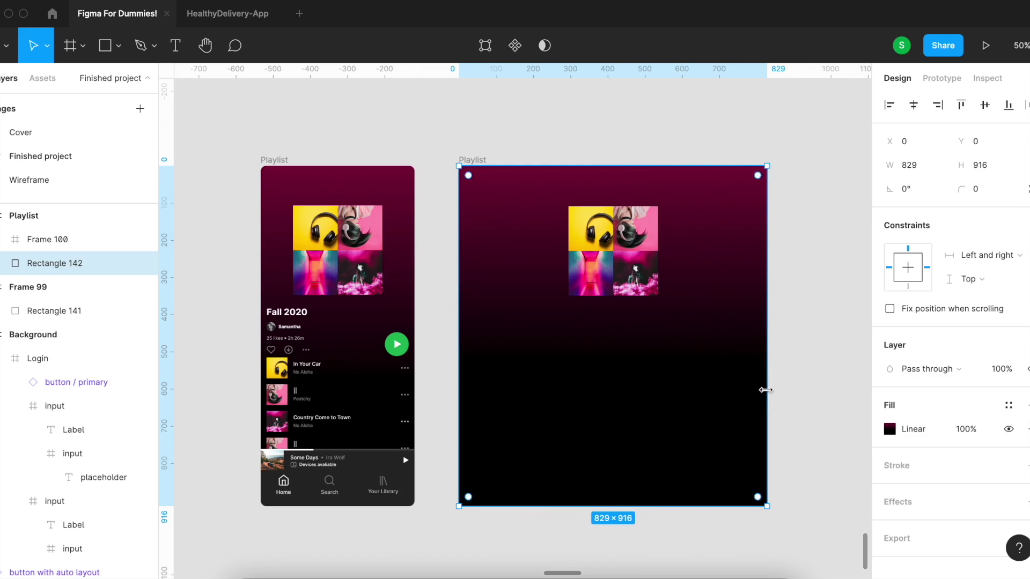
# Step: Narrow the Playlist frame to about 775 to test the background and artwork constraints
pyautogui.click(476, 160)
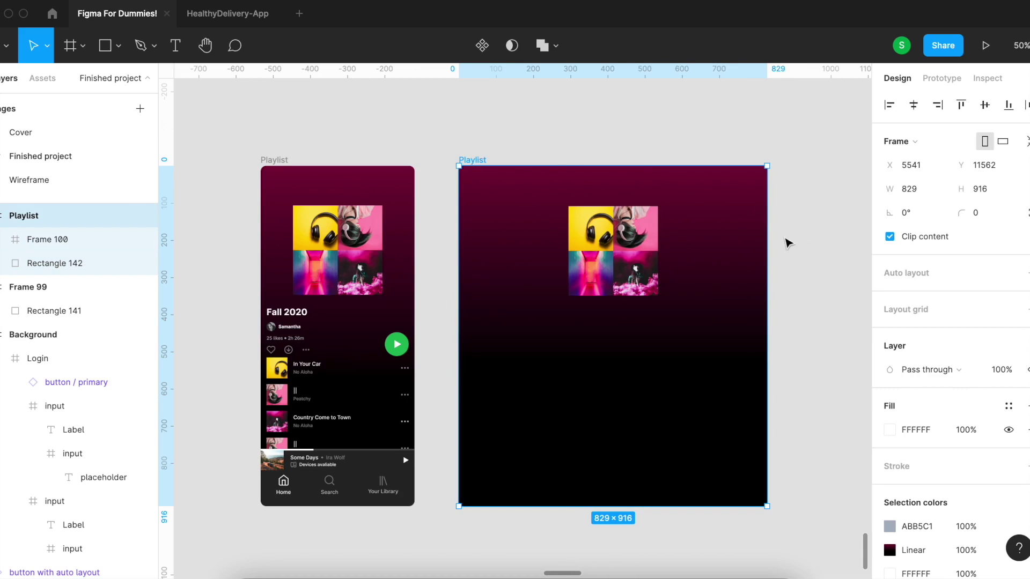
pyautogui.moveTo(767, 238); pyautogui.dragTo(747, 260)
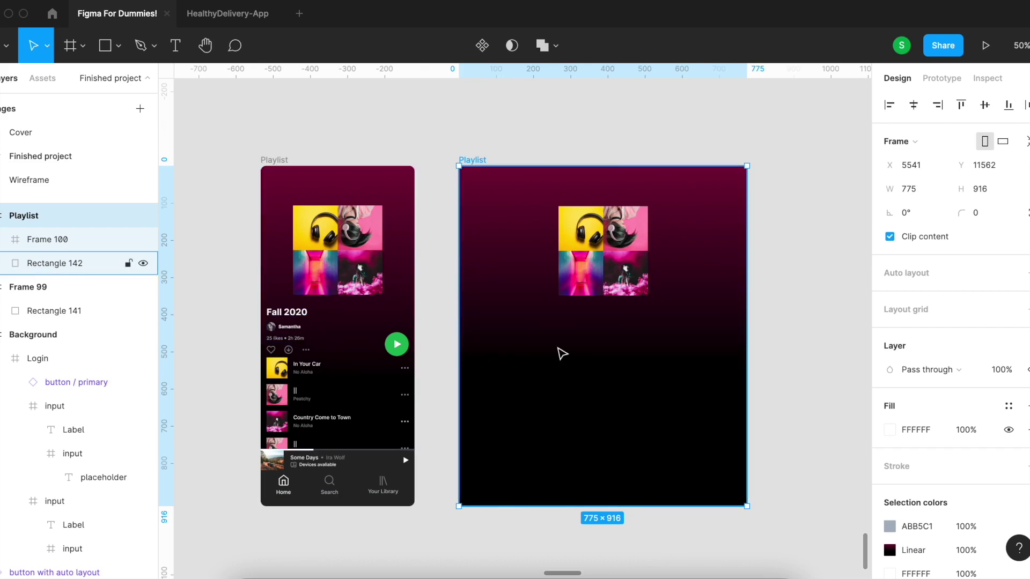
# Step: Copy the Fall 2020 title, profile row, likes row and action icons together from the original Playlist screen onto the second Playlist frame
pyautogui.click(290, 313)
pyautogui.click(322, 334)
pyautogui.click(297, 316)
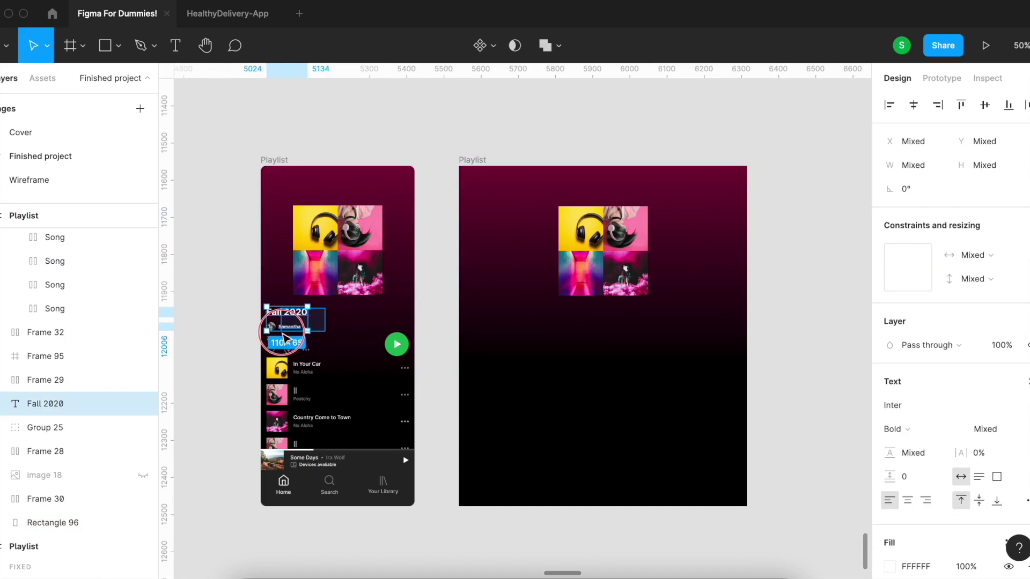
pyautogui.keyDown('shift'); pyautogui.click(287, 327); pyautogui.keyUp('shift')
pyautogui.keyDown('shift'); pyautogui.click(275, 339); pyautogui.keyUp('shift')
pyautogui.keyDown('shift'); pyautogui.click(266, 349); pyautogui.keyUp('shift')
pyautogui.keyDown('shift'); pyautogui.click(269, 355); pyautogui.keyUp('shift')
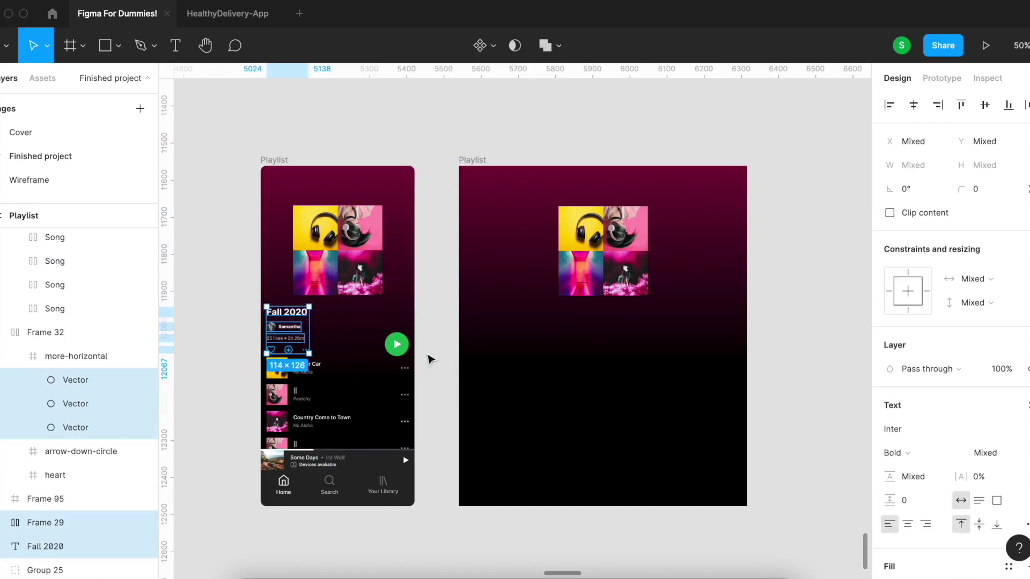
pyautogui.moveTo(295, 338); pyautogui.dragTo(499, 343)
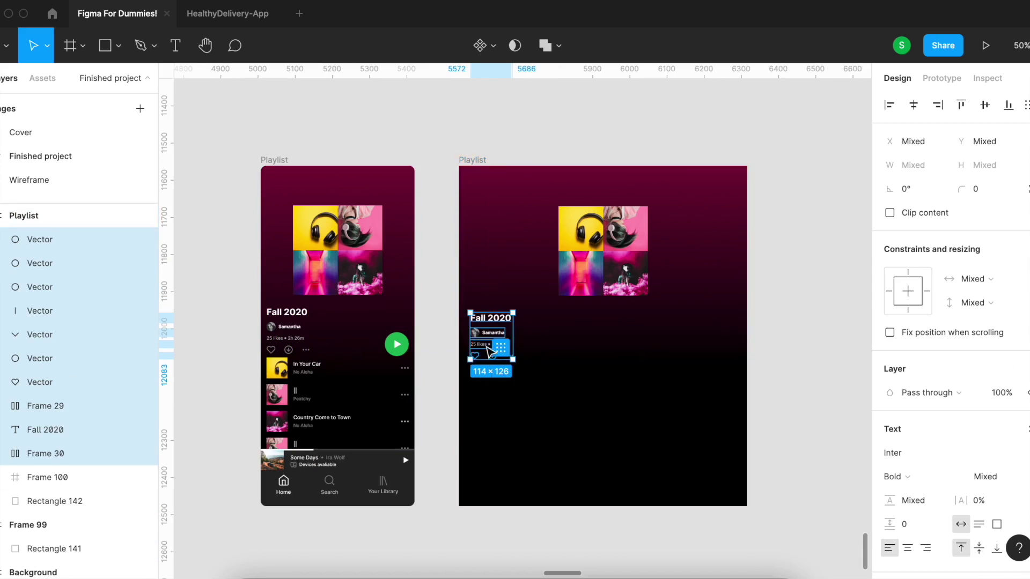
# Step: Move the copied title, profile, likes and icons as one block to 16 px from the second Playlist frame's left edge
pyautogui.scroll(5, 489, 351)
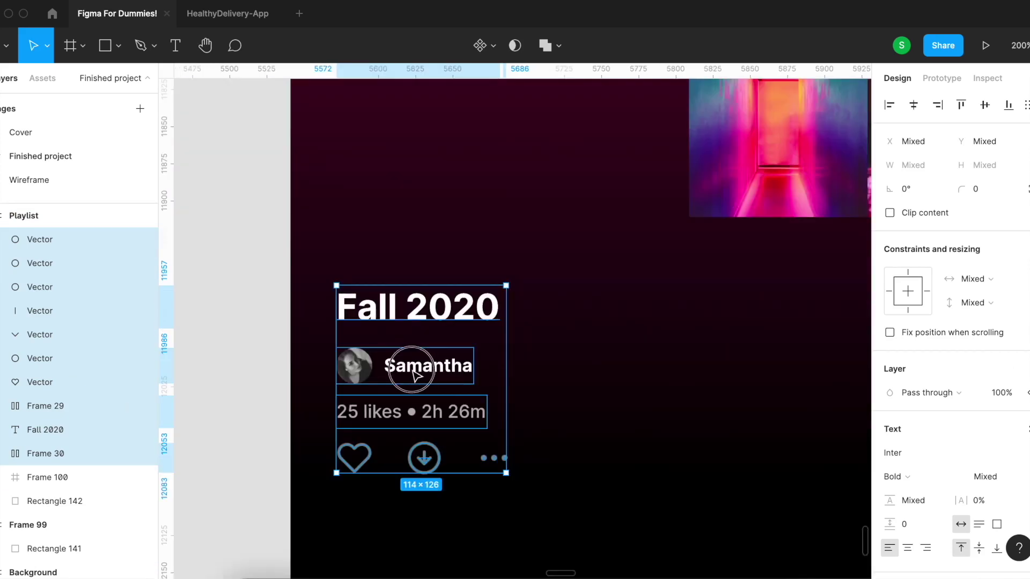
pyautogui.moveTo(345, 363); pyautogui.dragTo(338, 363)
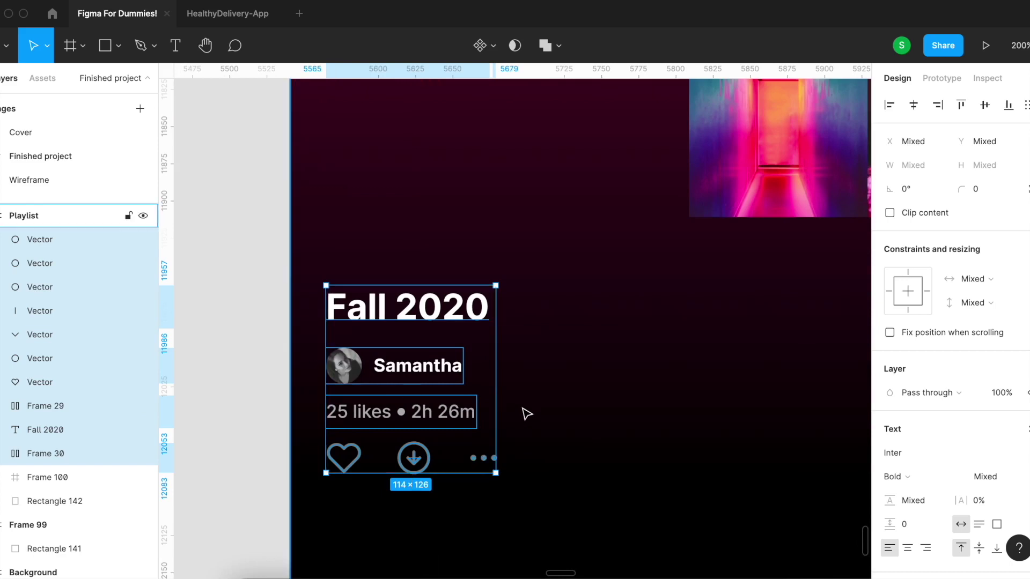
pyautogui.scroll(-5, 526, 414)
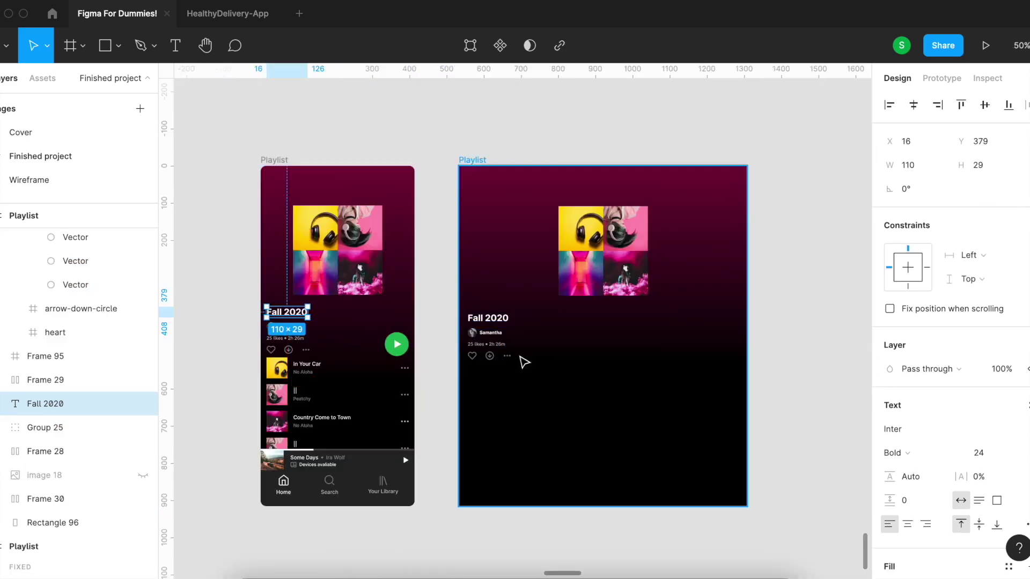
pyautogui.click(522, 385)
pyautogui.scroll(5, 518, 344)
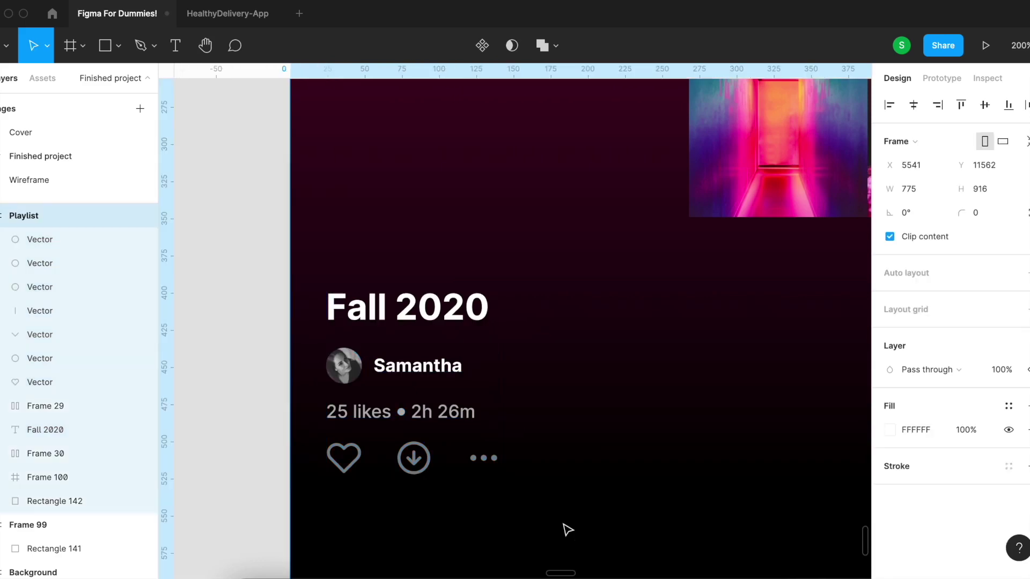
pyautogui.click(504, 480)
pyautogui.press('super+d')
pyautogui.press('super+z')
pyautogui.moveTo(496, 494); pyautogui.dragTo(308, 246)
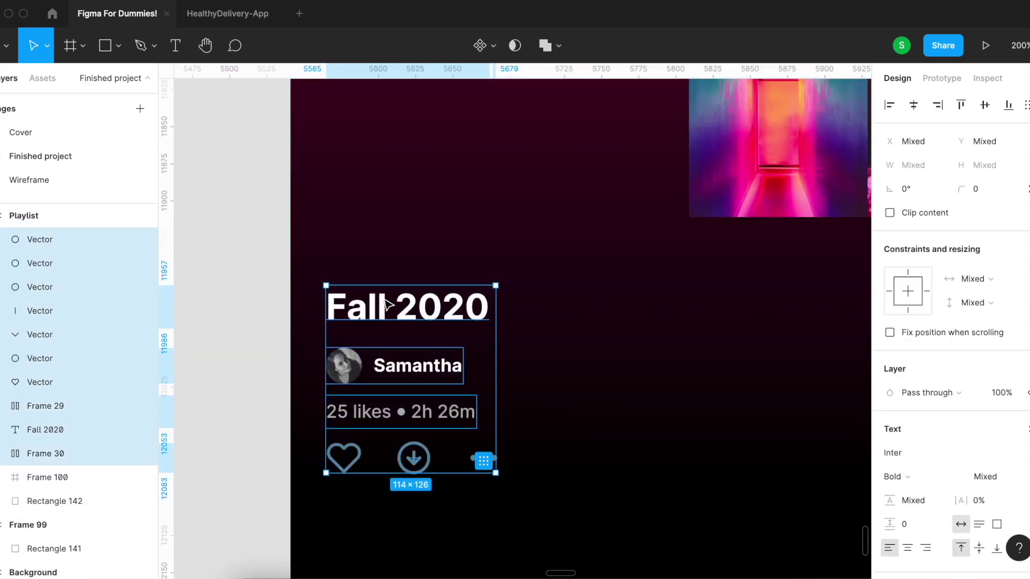
pyautogui.moveTo(385, 304); pyautogui.dragTo(374, 301)
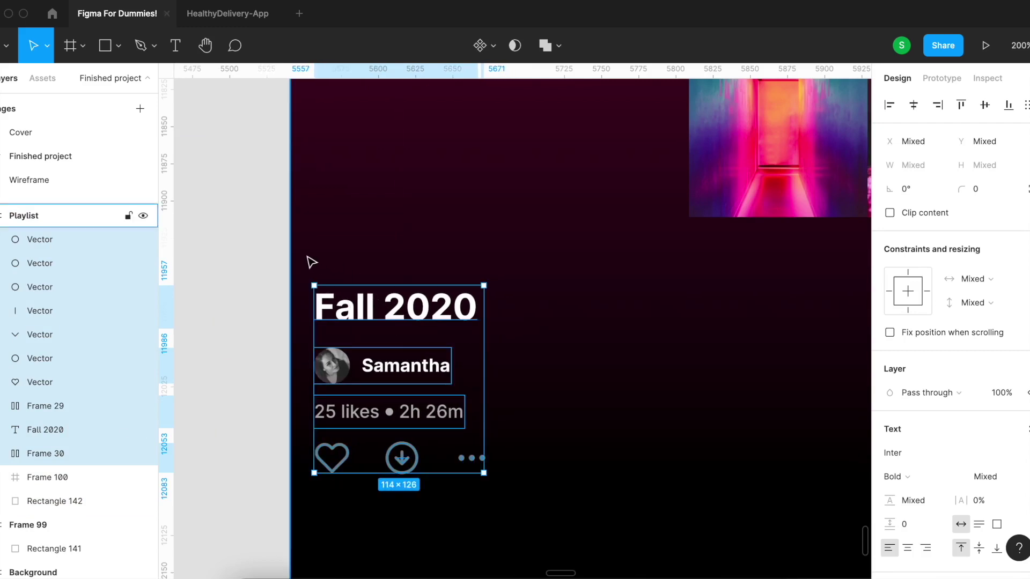
pyautogui.press('Escape')
pyautogui.press('super+minus')
pyautogui.press('super+minus')
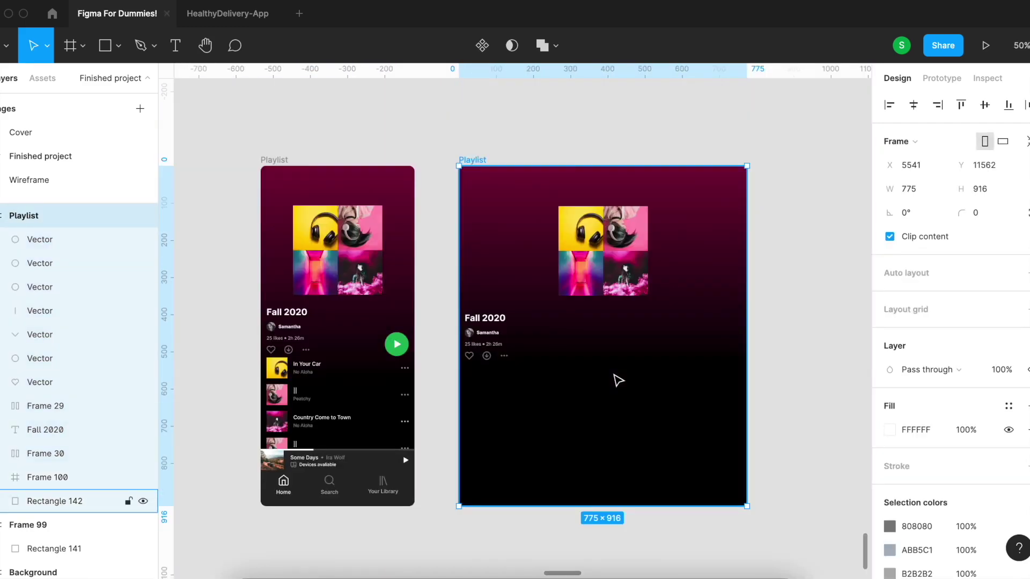
# Step: Copy the green play button onto the second Playlist frame at X 695, Y 418, leaving a 16 px margin to the right edge
pyautogui.click(404, 348)
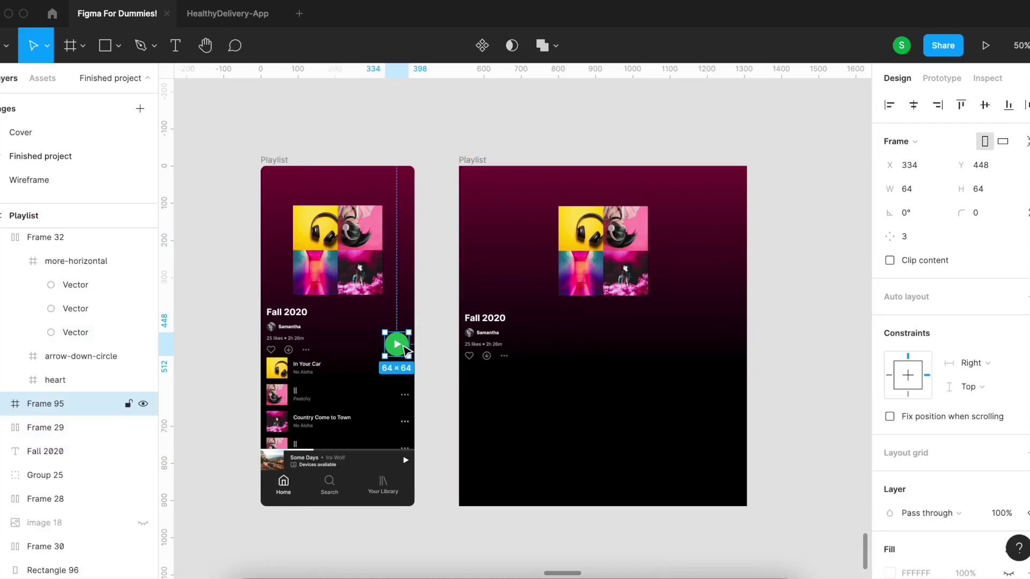
pyautogui.moveTo(406, 349); pyautogui.dragTo(736, 344)
pyautogui.press('super+plus')
pyautogui.press('super+plus')
pyautogui.hscroll(10, 384, 427)
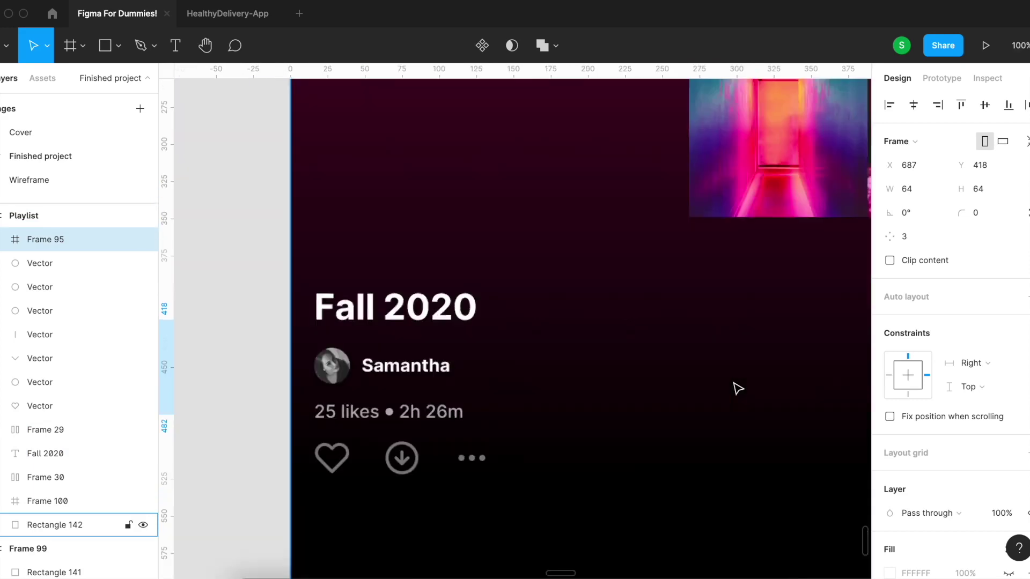
pyautogui.scroll(-5, 437, 394)
pyautogui.moveTo(634, 365); pyautogui.dragTo(645, 365)
pyautogui.press('super+minus')
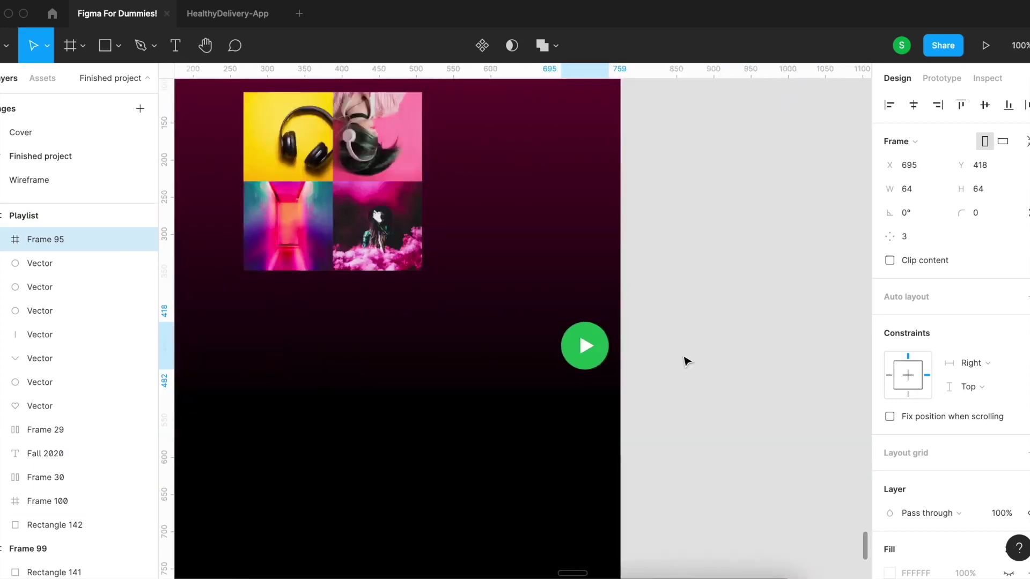
pyautogui.press('super+minus')
pyautogui.moveTo(436, 430); pyautogui.dragTo(562, 427)
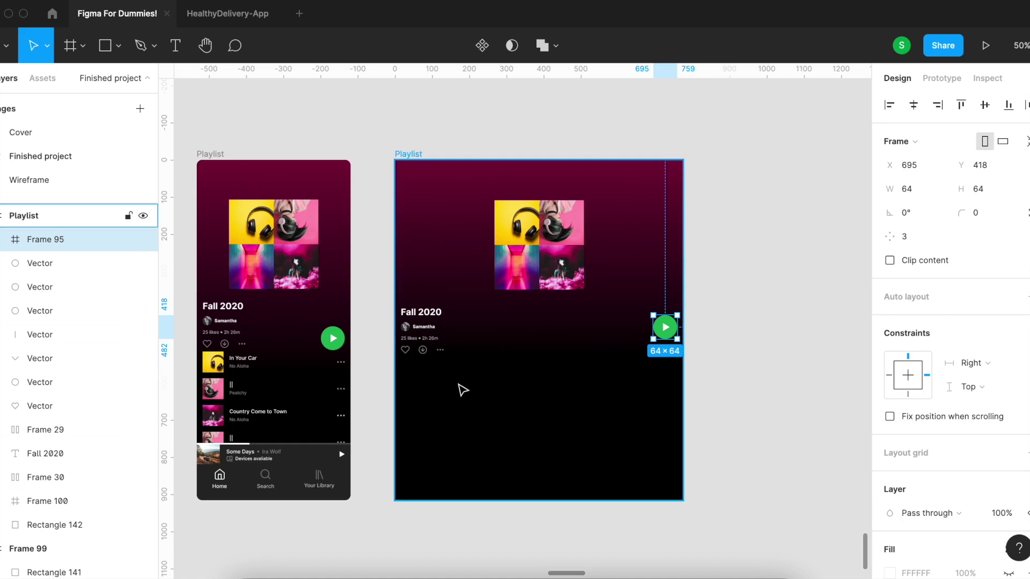
# Step: Check the horizontal constraints of the second frame's Fall 2020 title, profile row and likes row
pyautogui.click(427, 312)
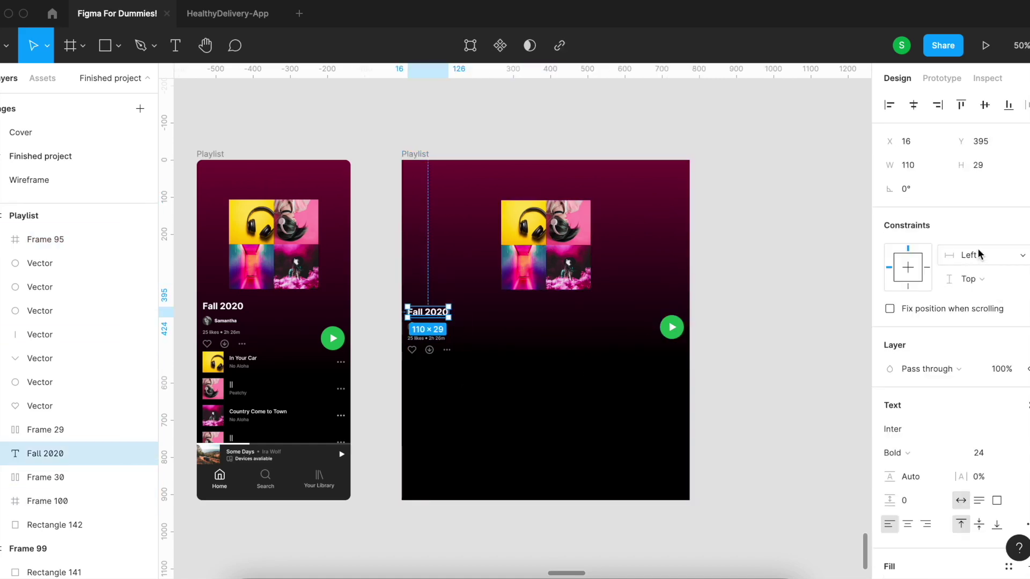
pyautogui.click(974, 255)
pyautogui.click(510, 364)
pyautogui.click(482, 349)
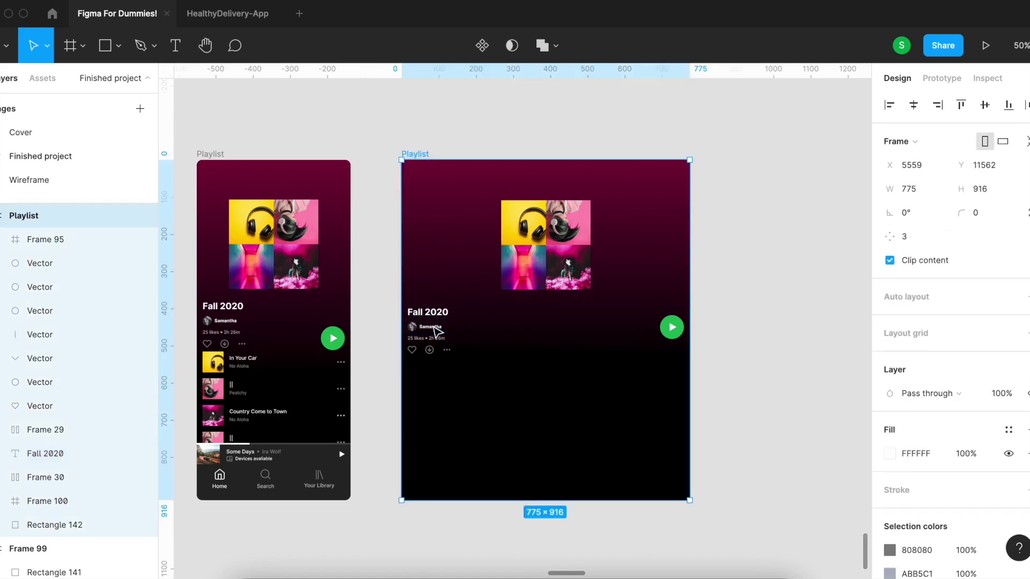
pyautogui.click(426, 326)
pyautogui.click(970, 365)
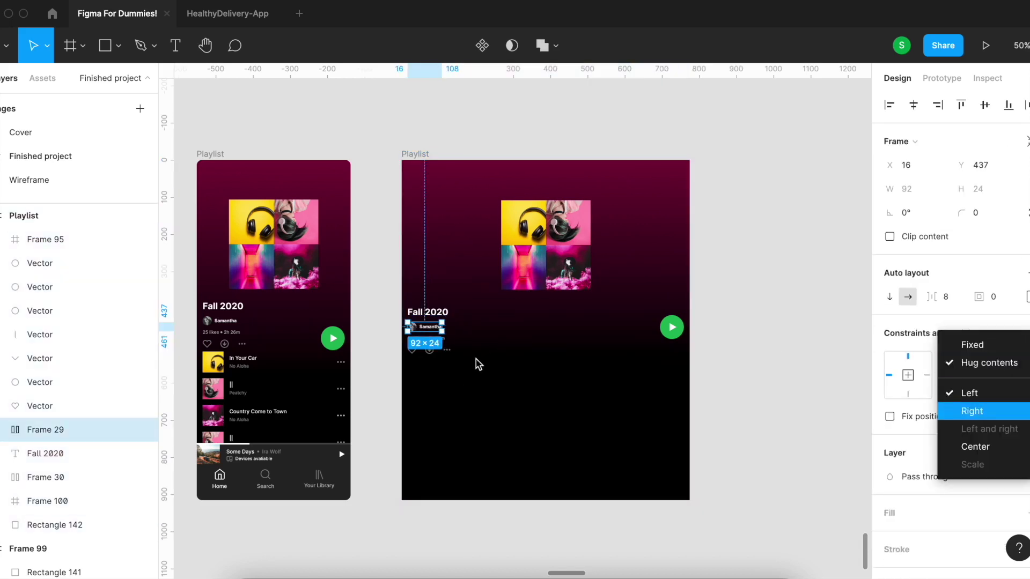
pyautogui.click(972, 411)
pyautogui.press('Escape')
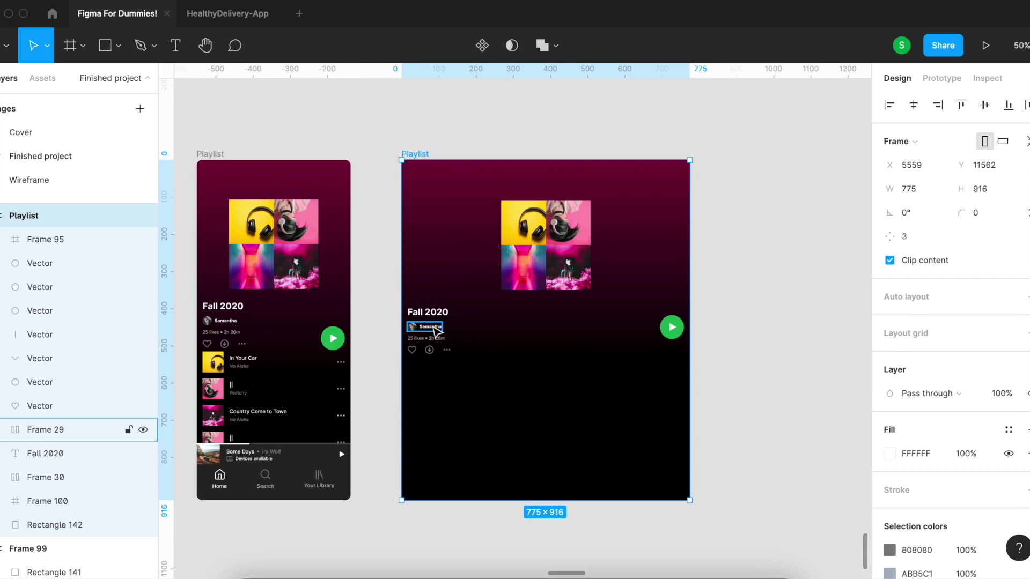
pyautogui.click(435, 339)
pyautogui.click(974, 363)
pyautogui.click(974, 363)
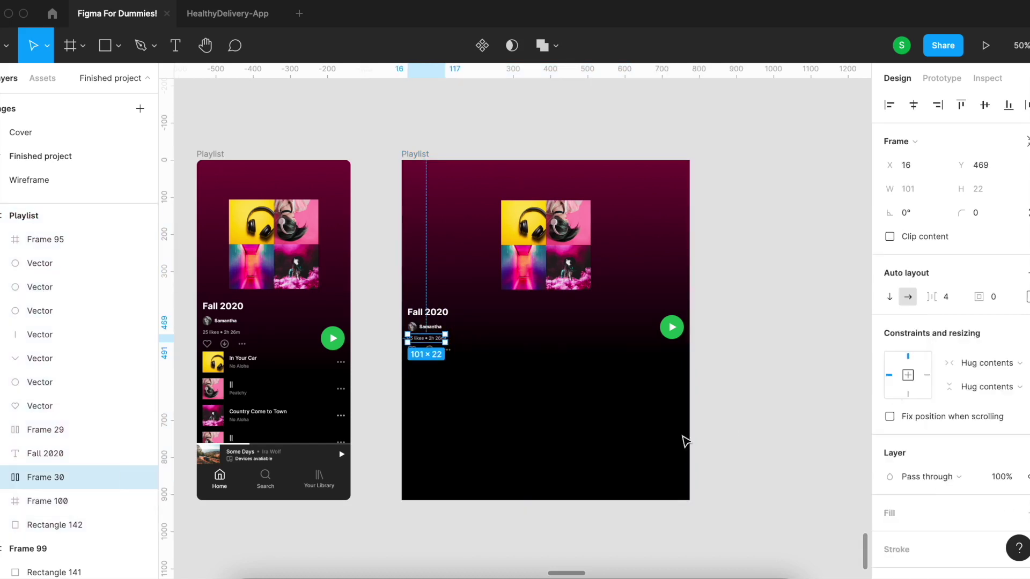
pyautogui.press('Escape')
# Step: Set the horizontal constraint of the heart, download and more icon vectors in the second frame to Left
pyautogui.keyDown('super'); pyautogui.click(445, 350); pyautogui.keyUp('super')
pyautogui.keyDown('super'); pyautogui.click(413, 350); pyautogui.keyUp('super')
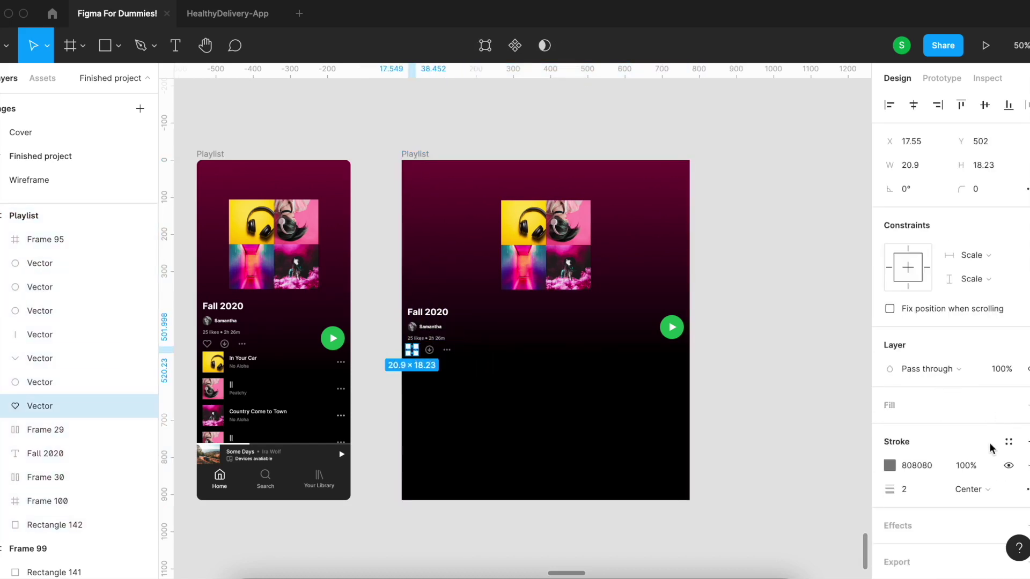
pyautogui.click(985, 258)
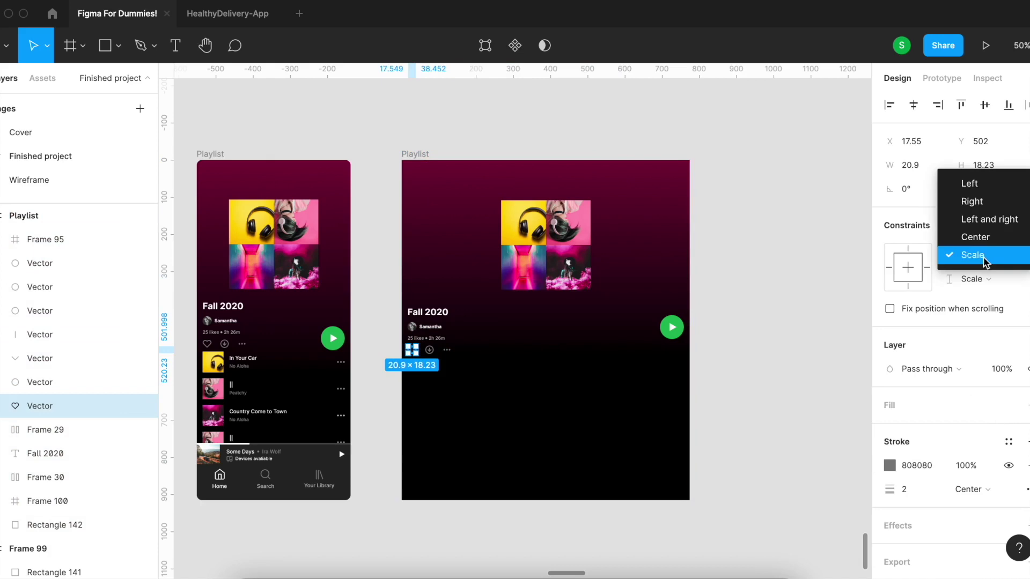
pyautogui.click(982, 200)
pyautogui.keyDown('super'); pyautogui.click(430, 352); pyautogui.keyUp('super')
pyautogui.moveTo(422, 343); pyautogui.dragTo(456, 357)
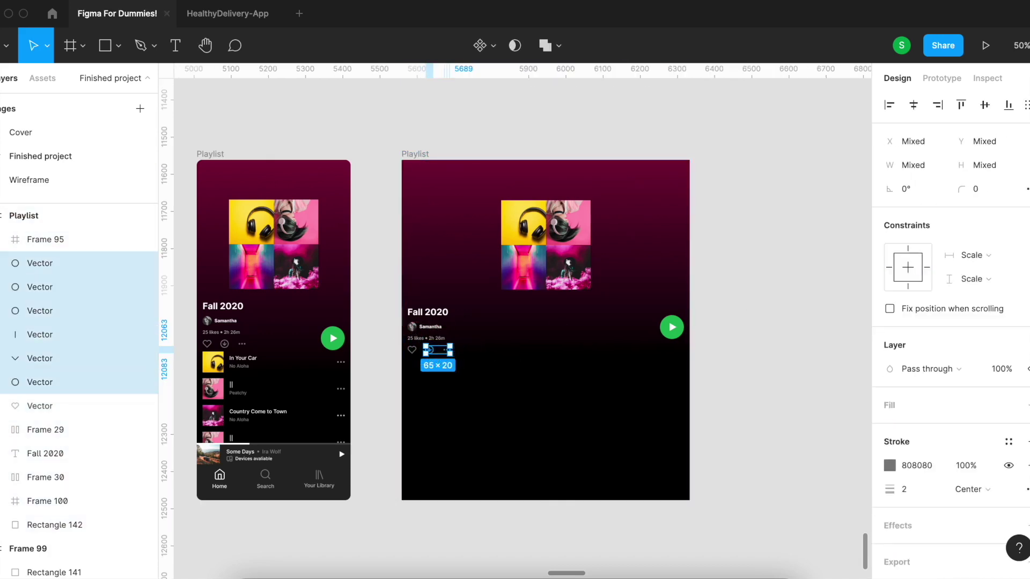
pyautogui.click(974, 256)
pyautogui.click(972, 184)
# Step: Check the horizontal constraint of the green play button in the second Playlist frame
pyautogui.click(672, 327)
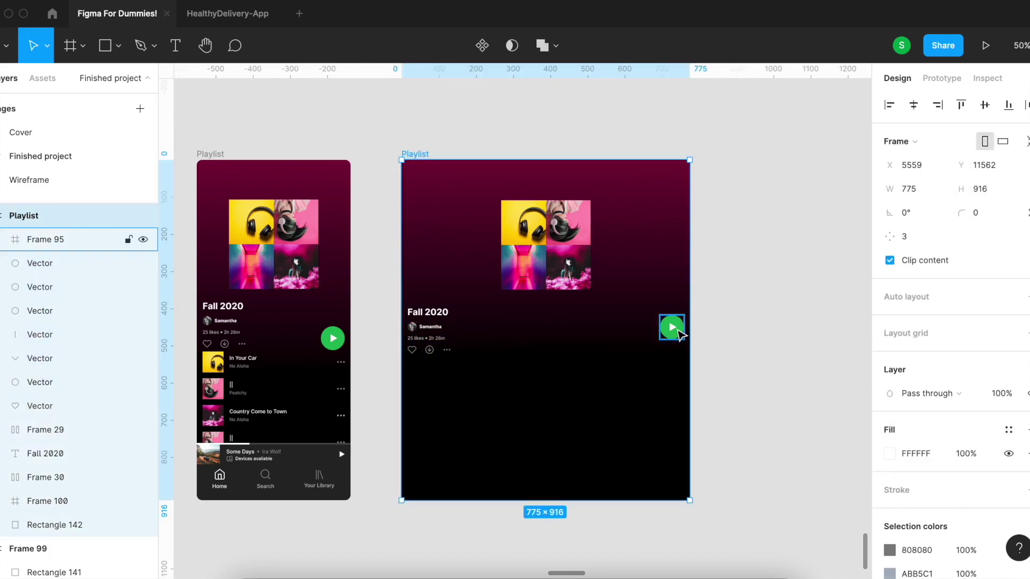
pyautogui.click(974, 361)
pyautogui.click(973, 360)
pyautogui.press('Escape')
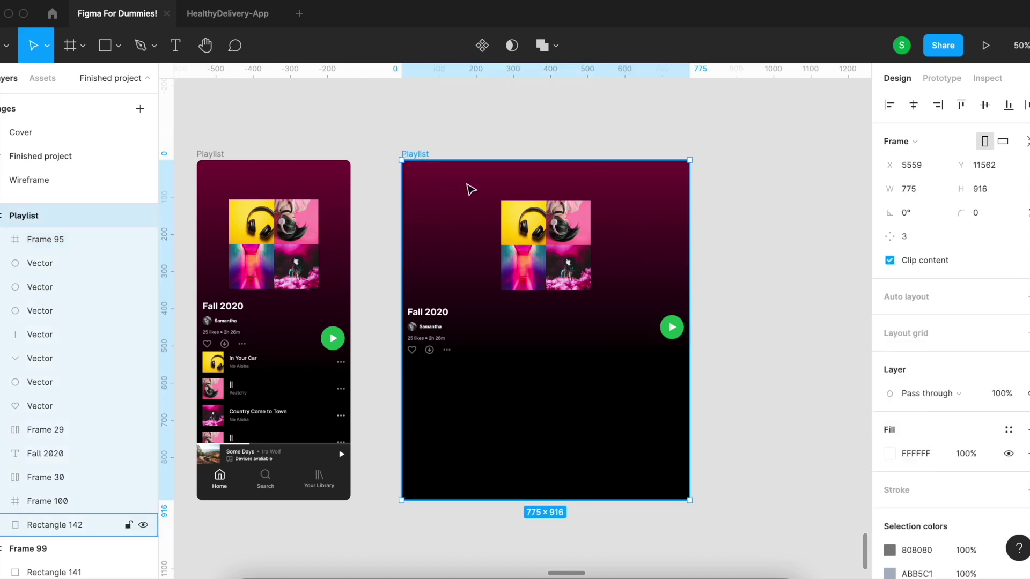
# Step: Narrow the second Playlist frame to the original Playlist screen's width to test the constraints on its contents
pyautogui.click(817, 230)
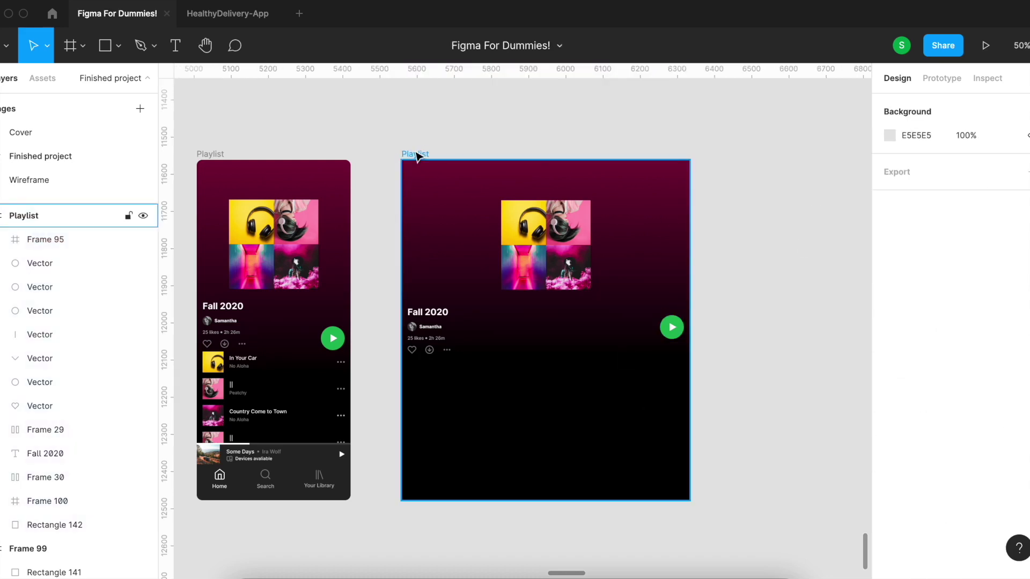
pyautogui.click(416, 156)
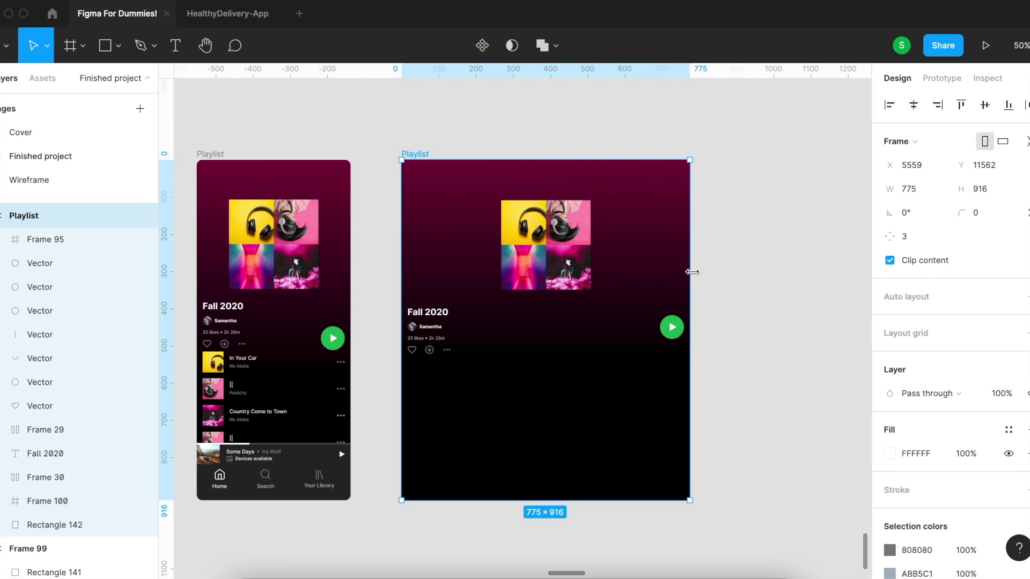
pyautogui.moveTo(692, 272); pyautogui.dragTo(556, 259)
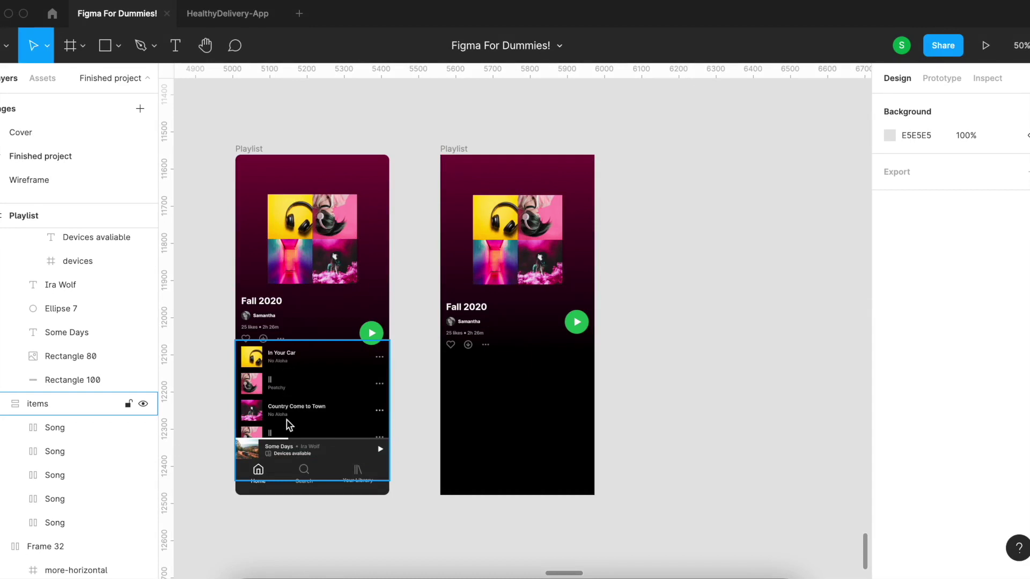
pyautogui.click(350, 508)
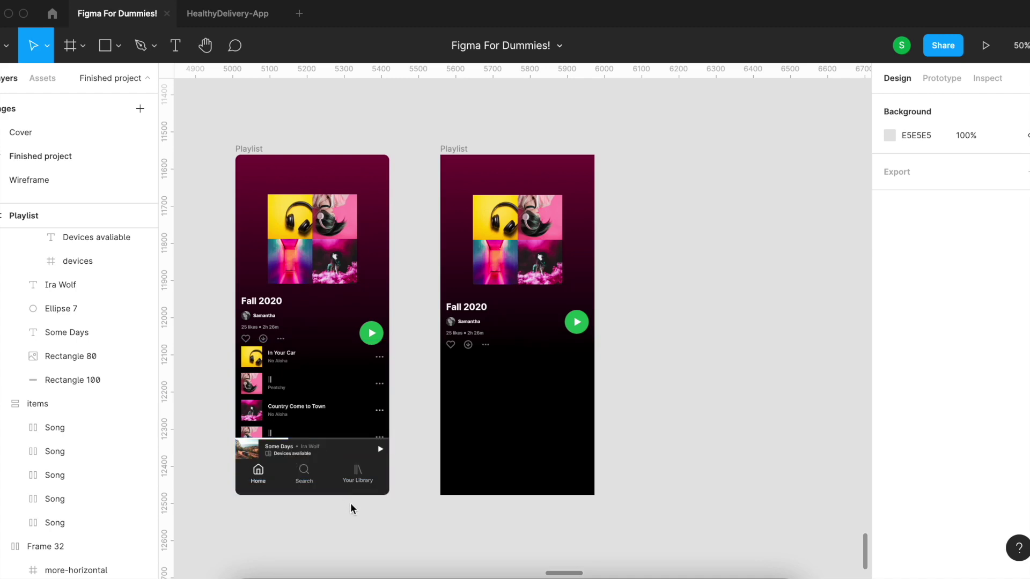
# Step: Copy the In Your Car song row from the original screen and paste it onto the empty canvas below the Playlist frames
pyautogui.scroll(-2, 351, 508)
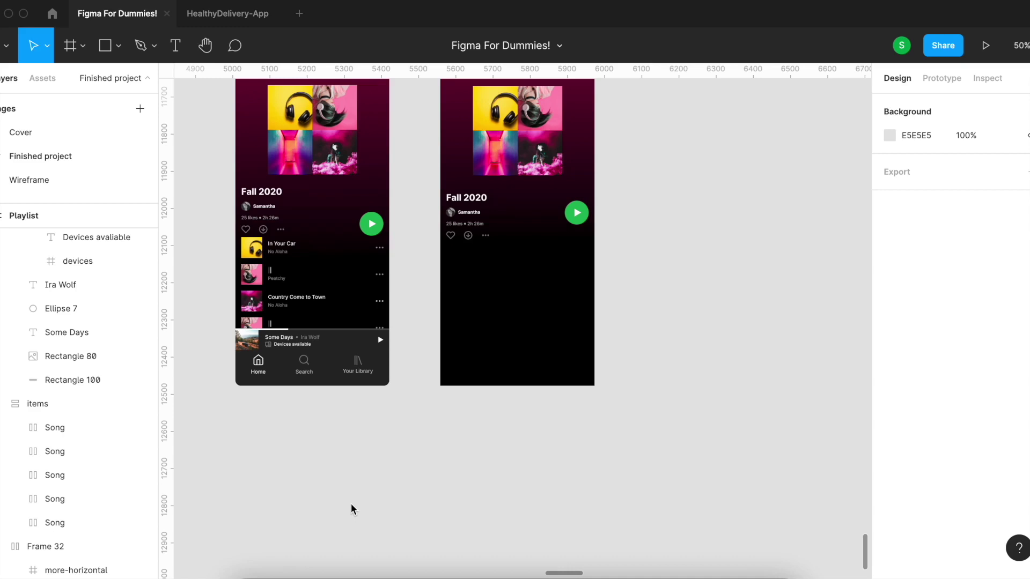
pyautogui.hscroll(-2, 351, 504)
pyautogui.doubleClick(320, 246)
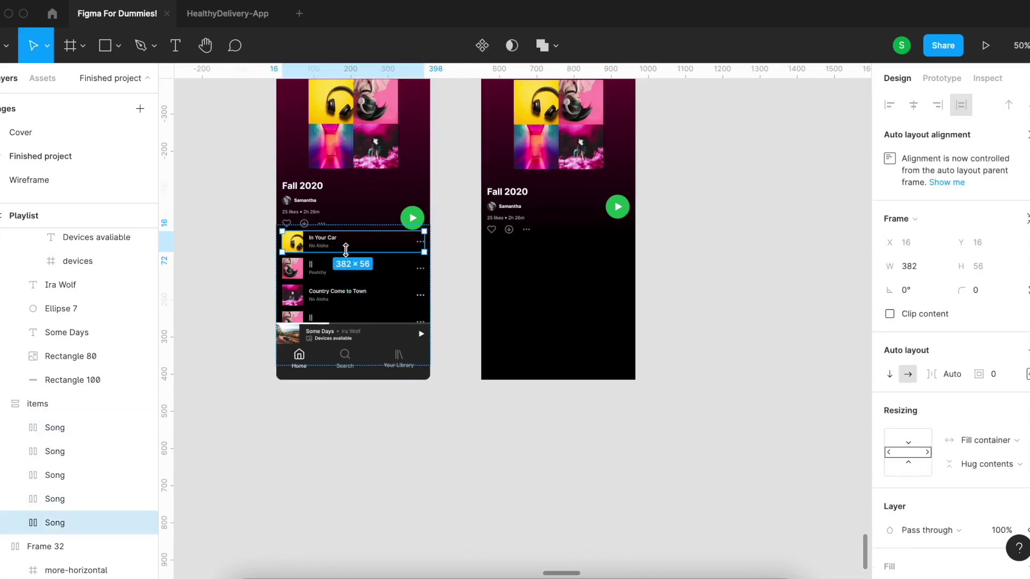
pyautogui.hotkey('ctrl', 'x')
pyautogui.click(526, 468)
pyautogui.hotkey('ctrl', 'v')
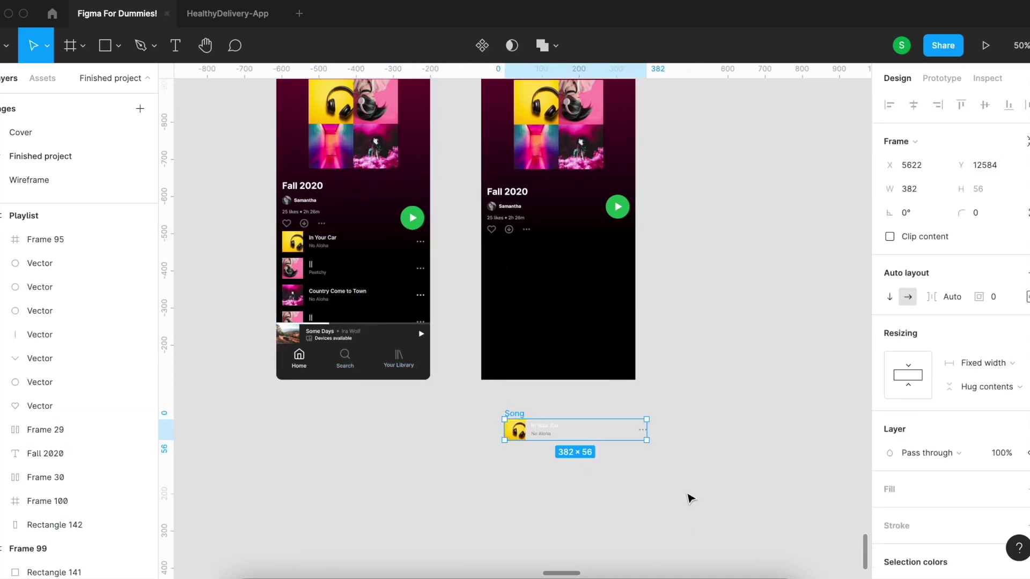
# Step: Add auto layout to the In Your Car title and No Aloha artist text inside the pasted row's song info
pyautogui.scroll(5, 691, 499)
pyautogui.doubleClick(512, 431)
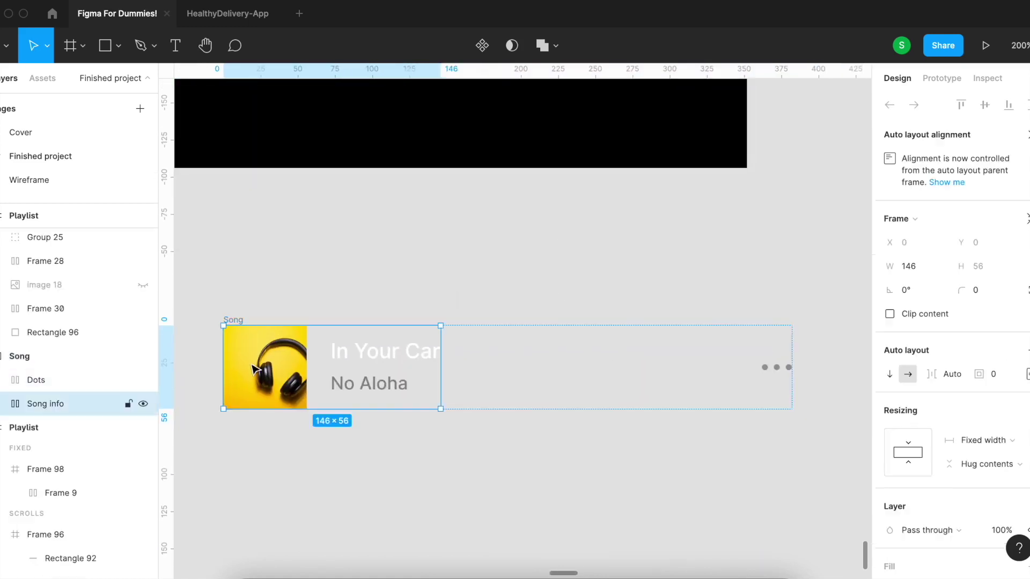
pyautogui.click(255, 369)
pyautogui.click(347, 370)
pyautogui.rightClick(347, 370)
pyautogui.click(395, 393)
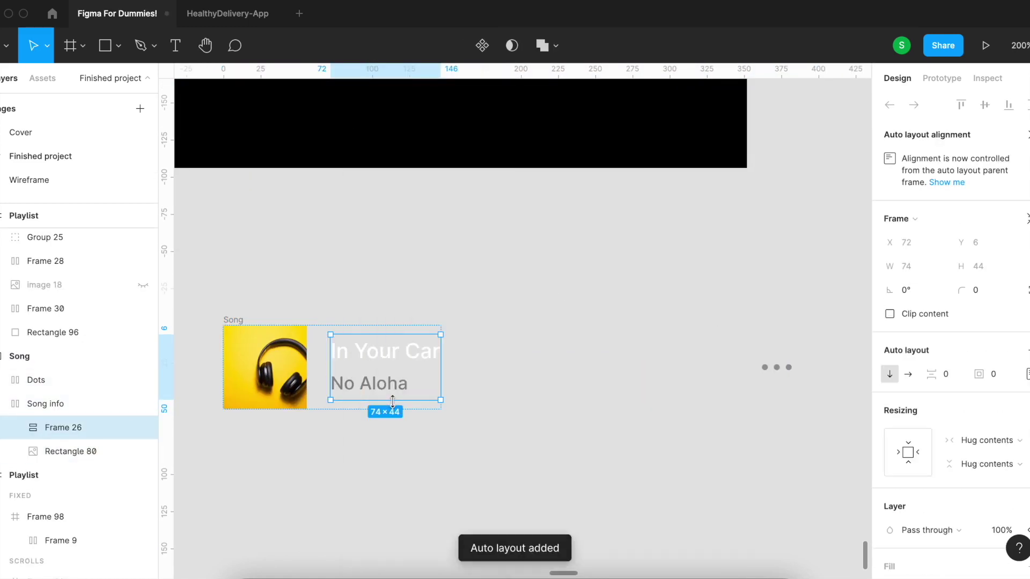
# Step: Stretch the song text frame to a height of 58 and align its contents to the left, vertically centered
pyautogui.moveTo(366, 335); pyautogui.dragTo(367, 321)
pyautogui.click(1025, 373)
pyautogui.click(981, 437)
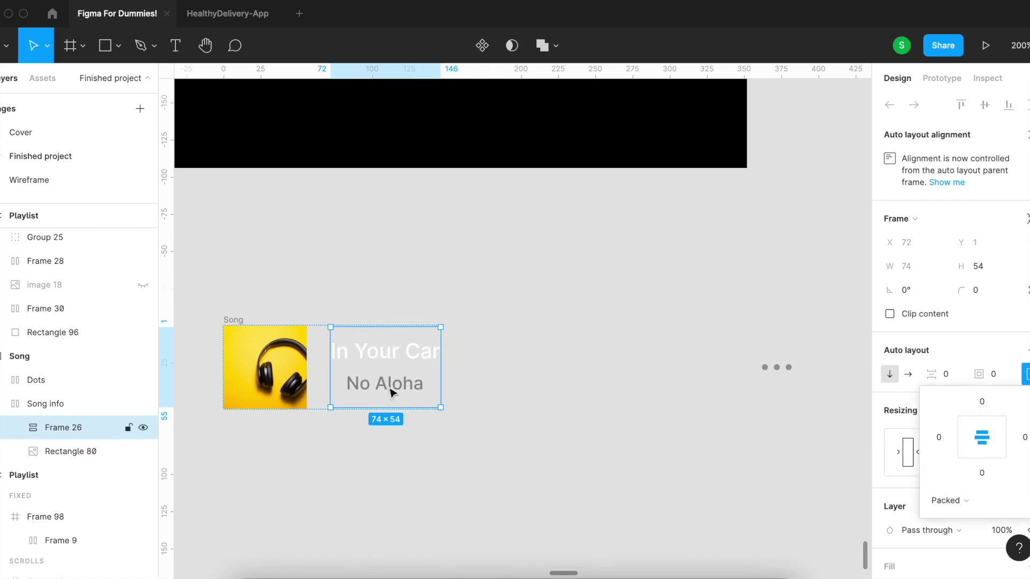
pyautogui.click(964, 435)
pyautogui.moveTo(376, 326); pyautogui.dragTo(376, 322)
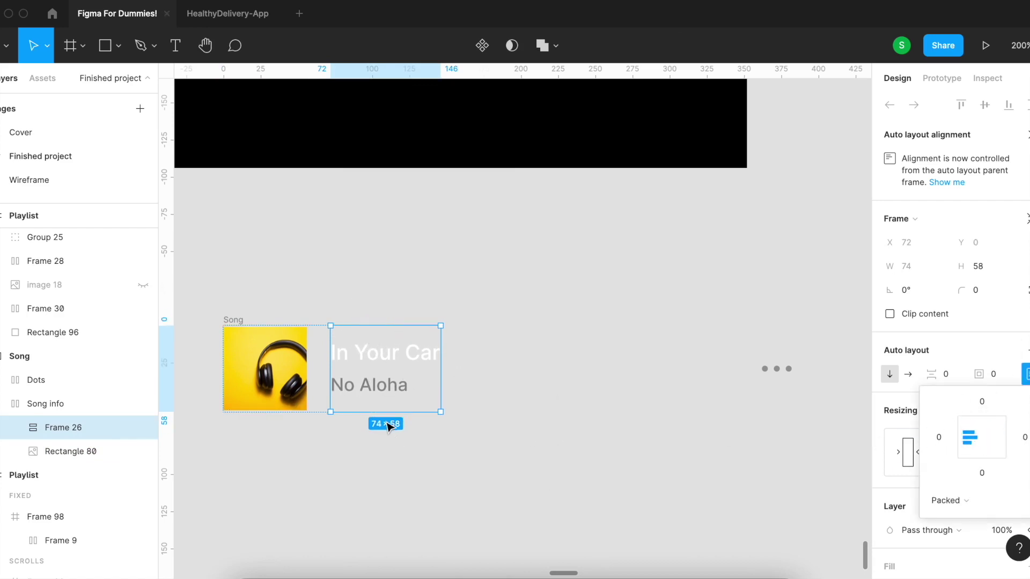
# Step: Reduce the song text frame's height to 55 and combine it with the headphones image in a horizontal auto layout
pyautogui.moveTo(380, 412); pyautogui.dragTo(381, 409)
pyautogui.click(381, 480)
pyautogui.hotkey('ctrl', 'z')
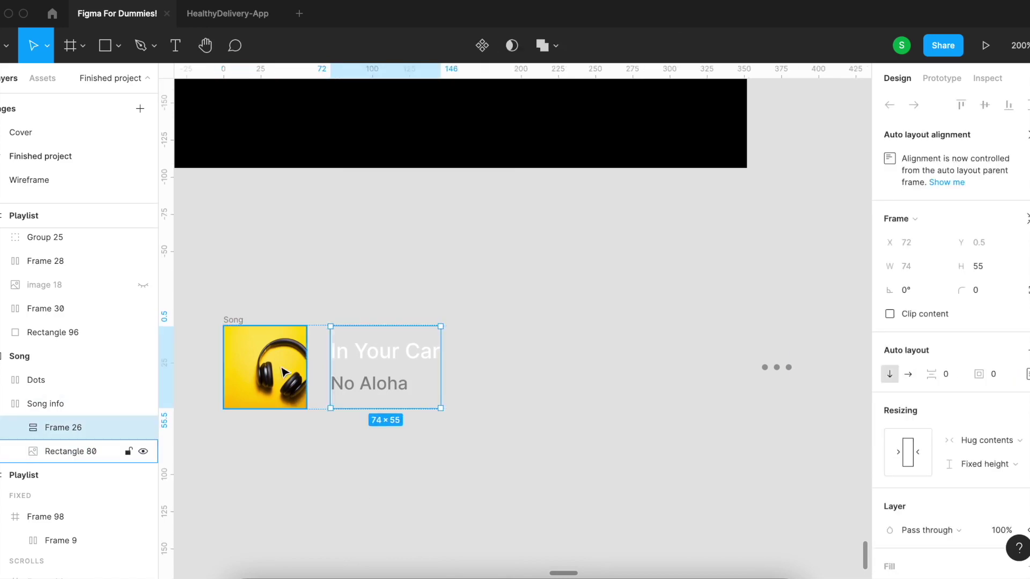
pyautogui.keyDown('shift'); pyautogui.click(304, 371); pyautogui.keyUp('shift')
pyautogui.rightClick(426, 376)
pyautogui.click(460, 393)
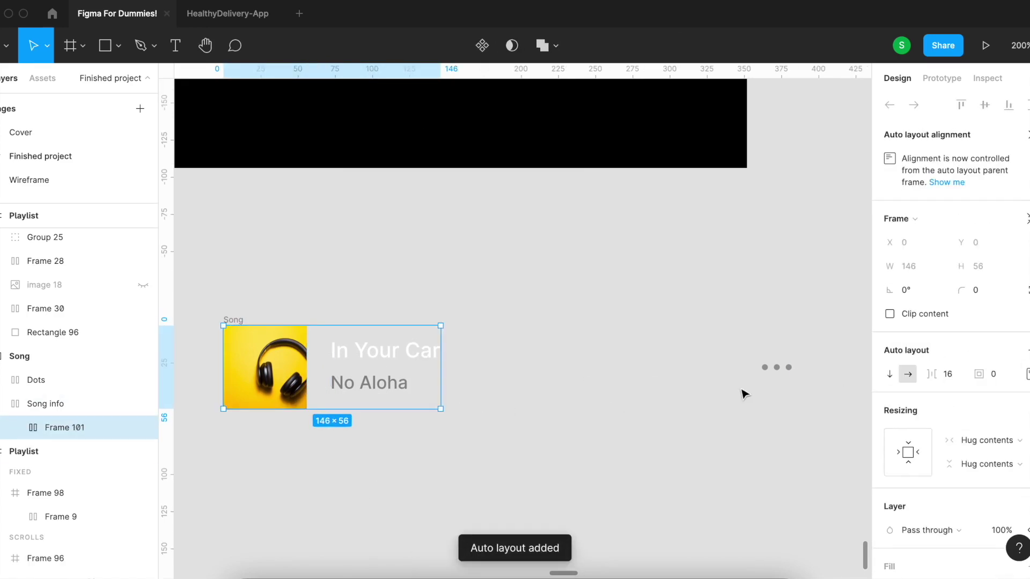
# Step: Turn the whole Song row, including its three dots, into a component
pyautogui.click(770, 367)
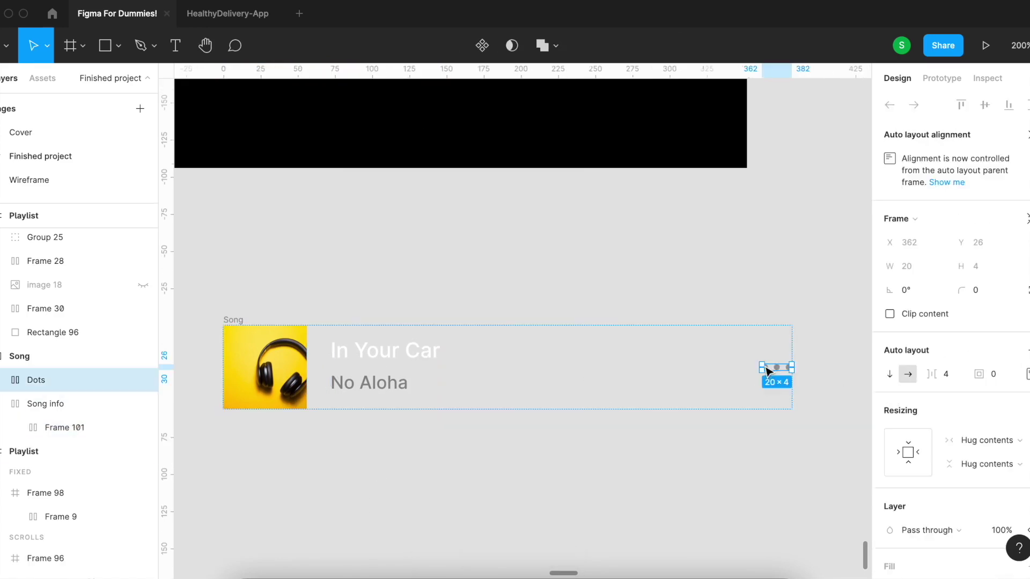
pyautogui.rightClick(232, 320)
pyautogui.click(292, 413)
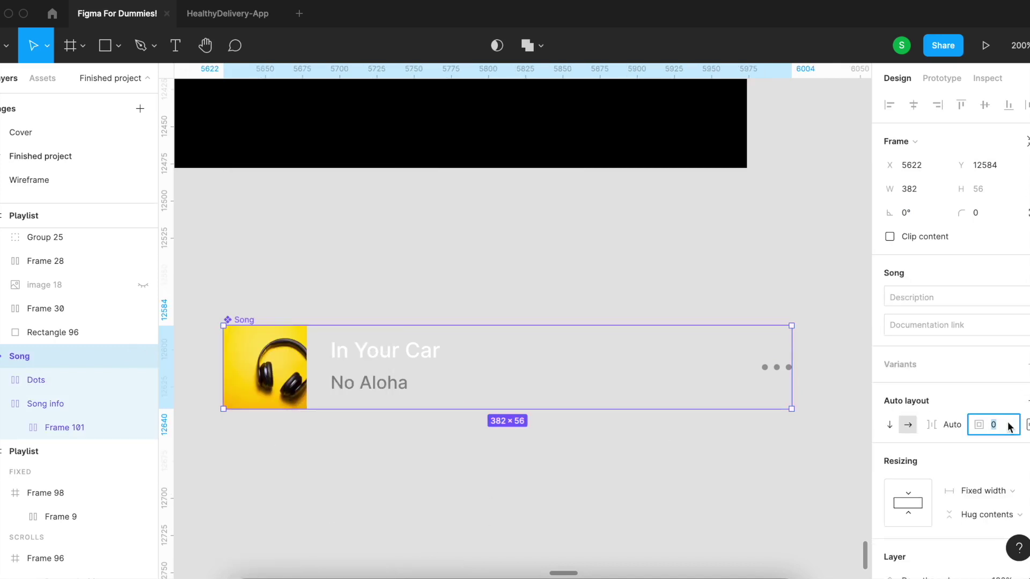
# Step: Set the Song component's right padding to 8, leaving the other sides at 0
pyautogui.click(1025, 424)
pyautogui.click(1024, 487)
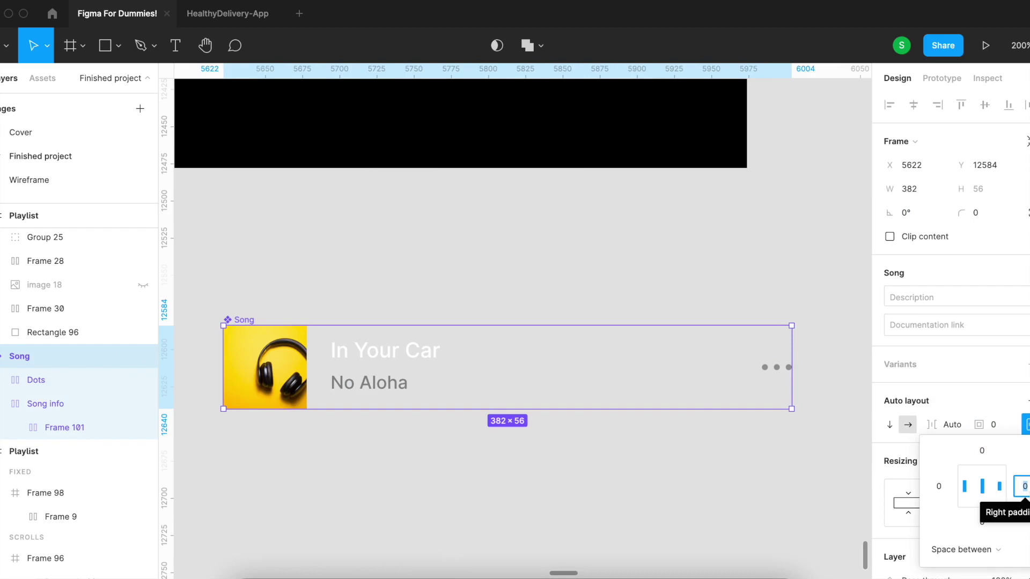
pyautogui.write('8')
pyautogui.press('Tab')
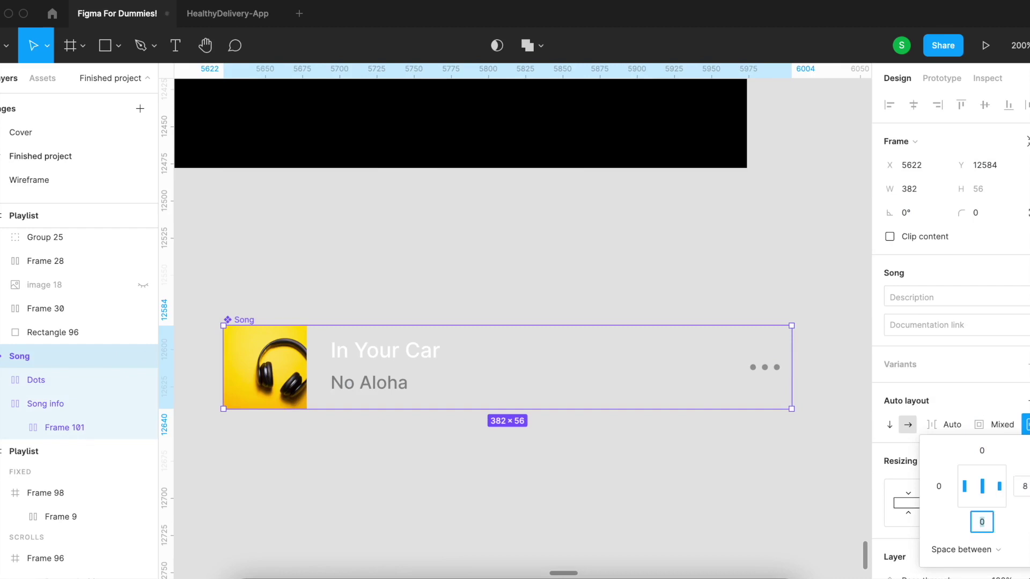
pyautogui.click(615, 498)
pyautogui.click(539, 400)
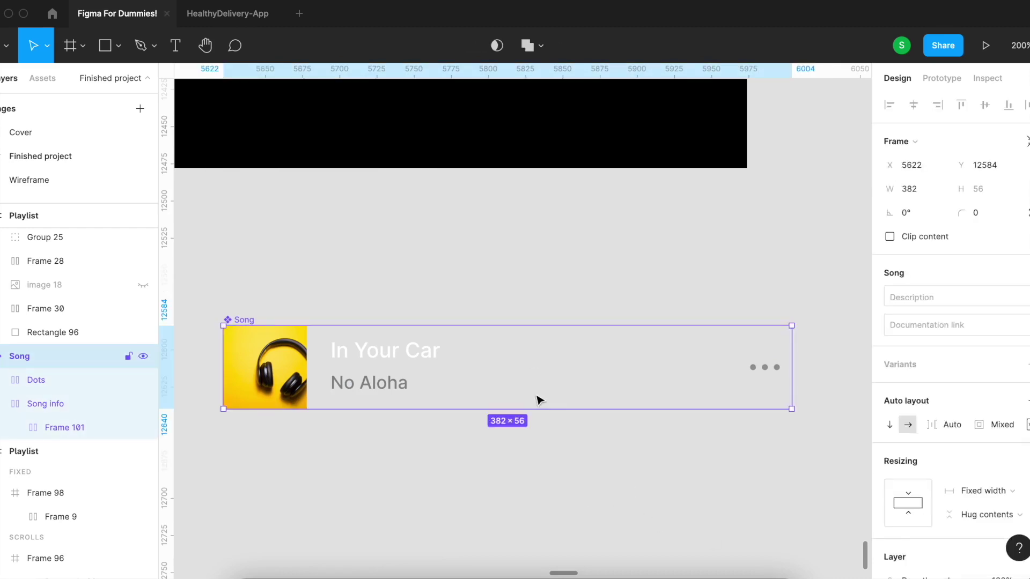
# Step: Fill the Song component with black sampled from the bottom of the second Playlist frame
pyautogui.press('i')
pyautogui.hotkey('shift', '0')
pyautogui.click(519, 236)
pyautogui.click(475, 398)
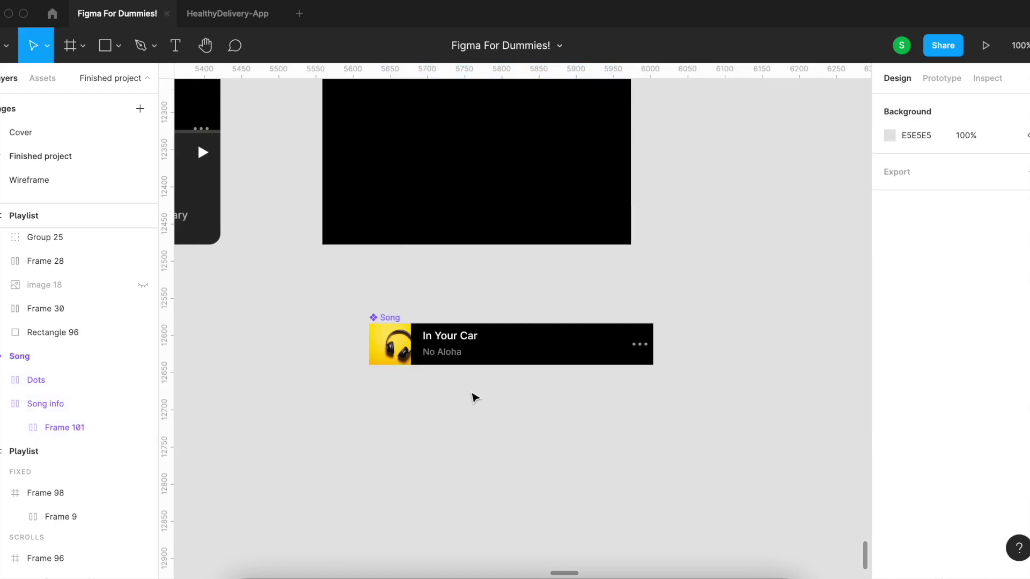
pyautogui.press('+')
pyautogui.click(450, 382)
pyautogui.click(490, 463)
pyautogui.scroll(-1, 491, 463)
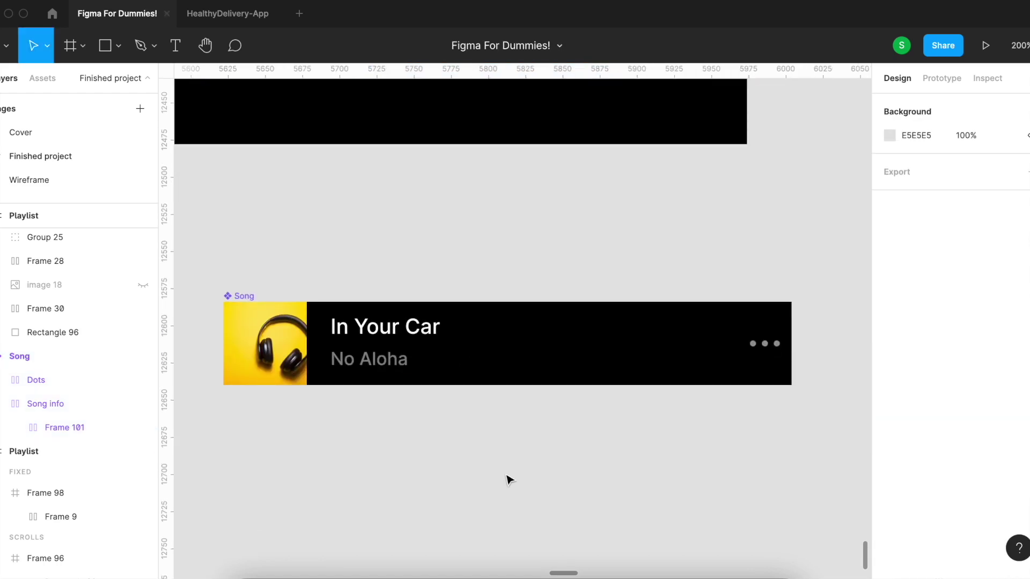
# Step: Retitle the second song instance "Shake it" and the third one "Let's dance"
pyautogui.hotkey('shift', '0')
pyautogui.scroll(-5, 653, 541)
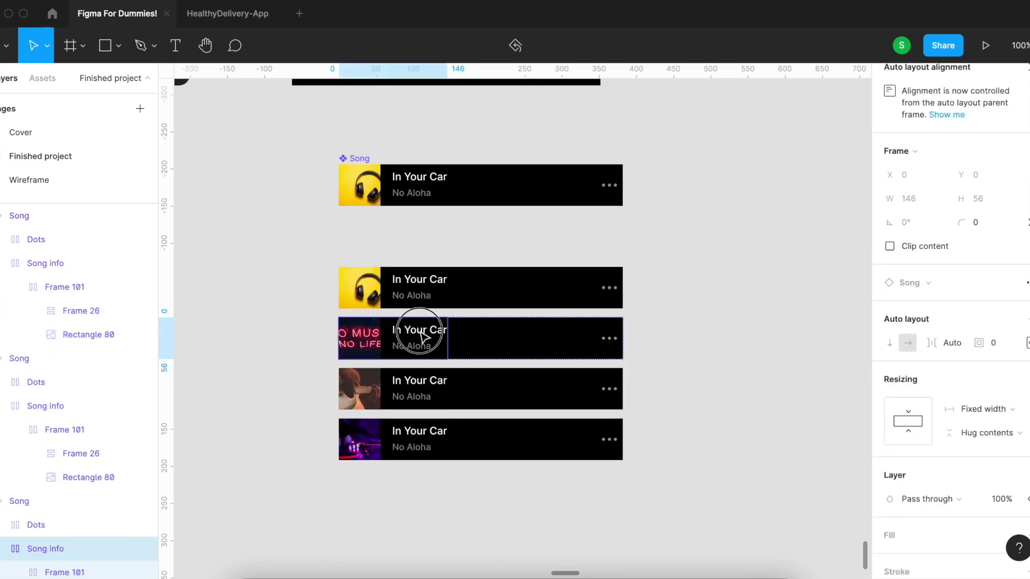
pyautogui.doubleClick(419, 330)
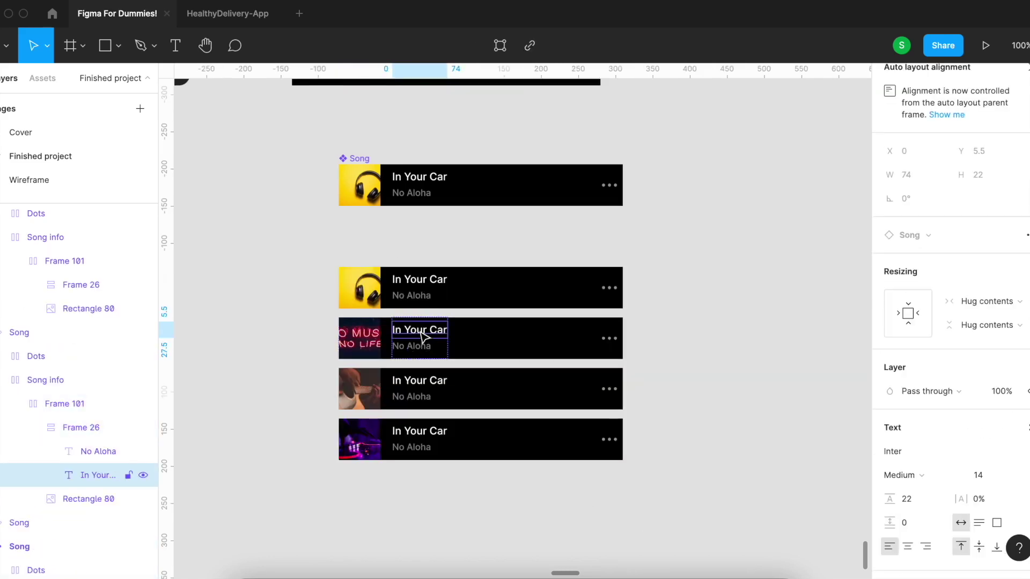
pyautogui.write('Shake it')
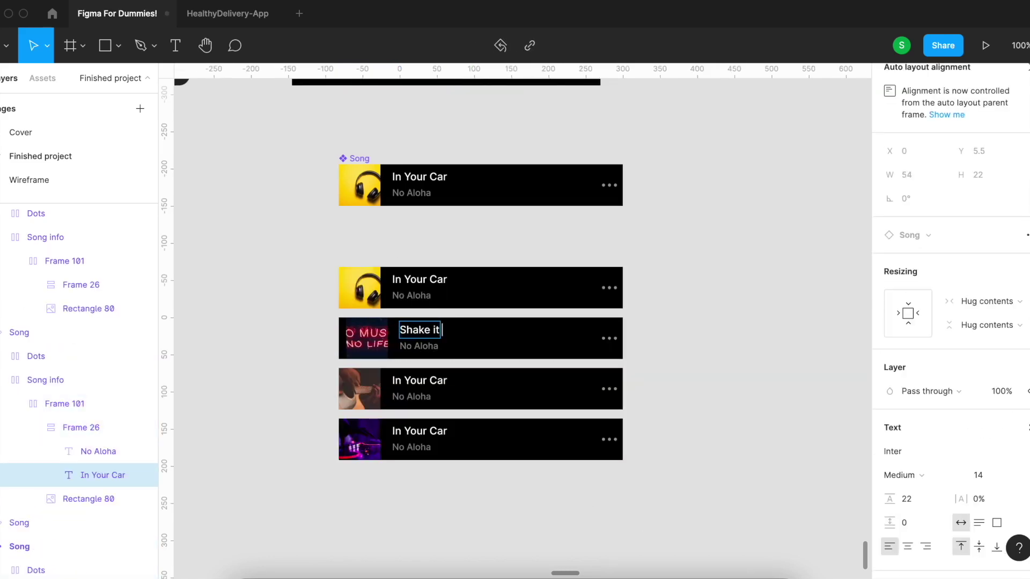
pyautogui.doubleClick(429, 383)
pyautogui.write("Let's")
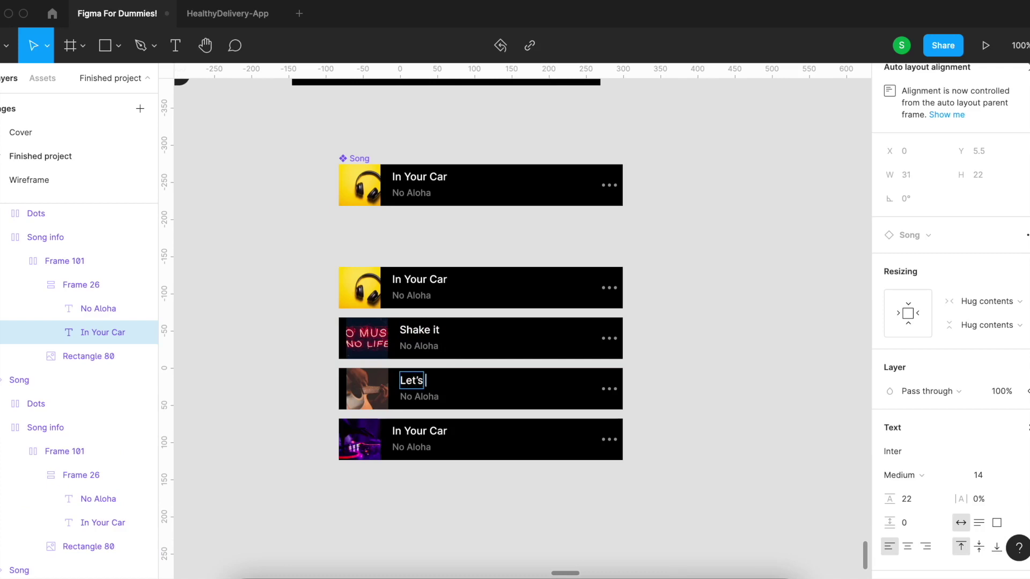
pyautogui.write(' dance')
# Step: Retitle the fourth song instance "Country of your town"
pyautogui.doubleClick(430, 432)
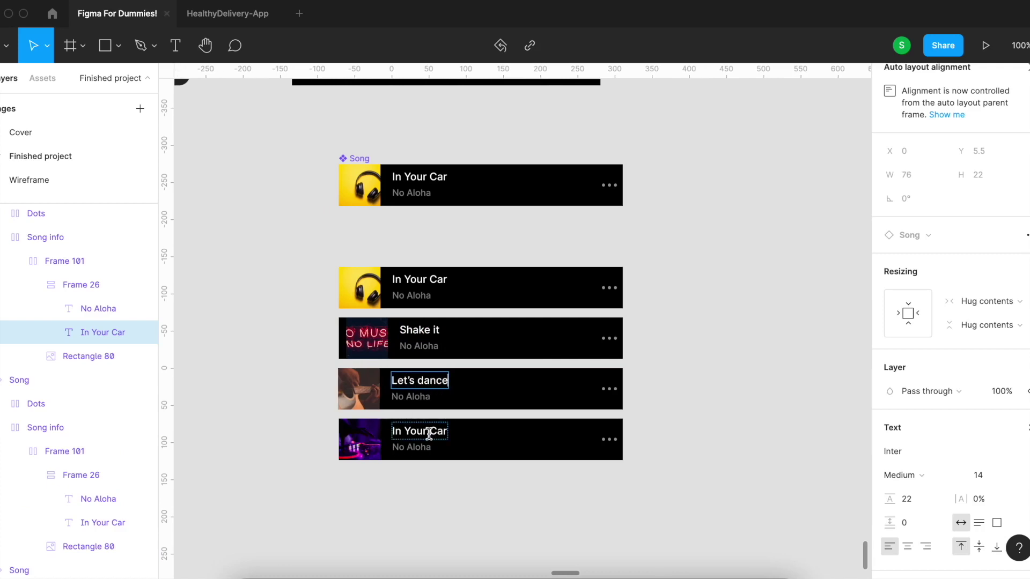
pyautogui.doubleClick(429, 432)
pyautogui.write('Countru')
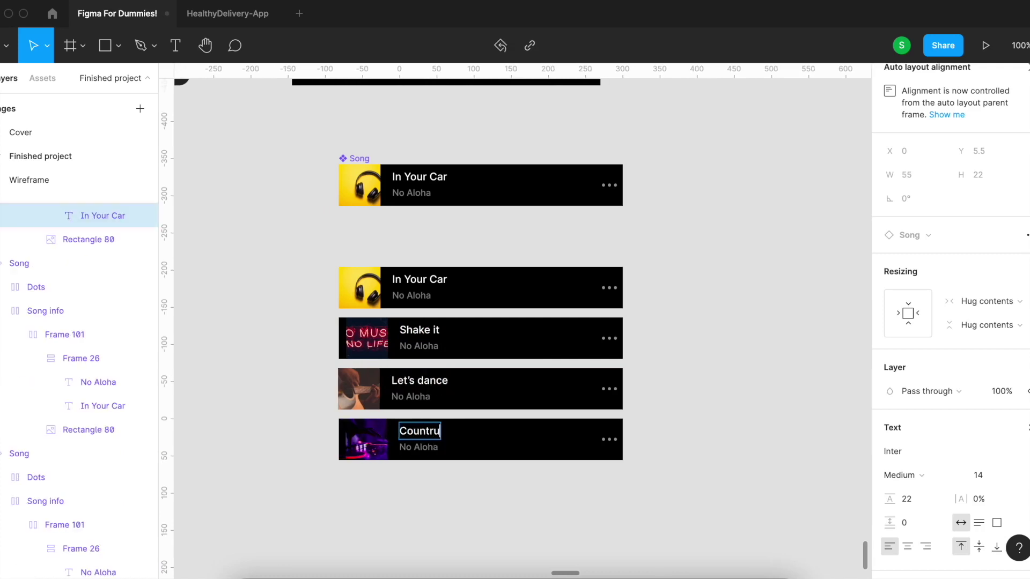
pyautogui.press('BackSpace')
pyautogui.write('y of you')
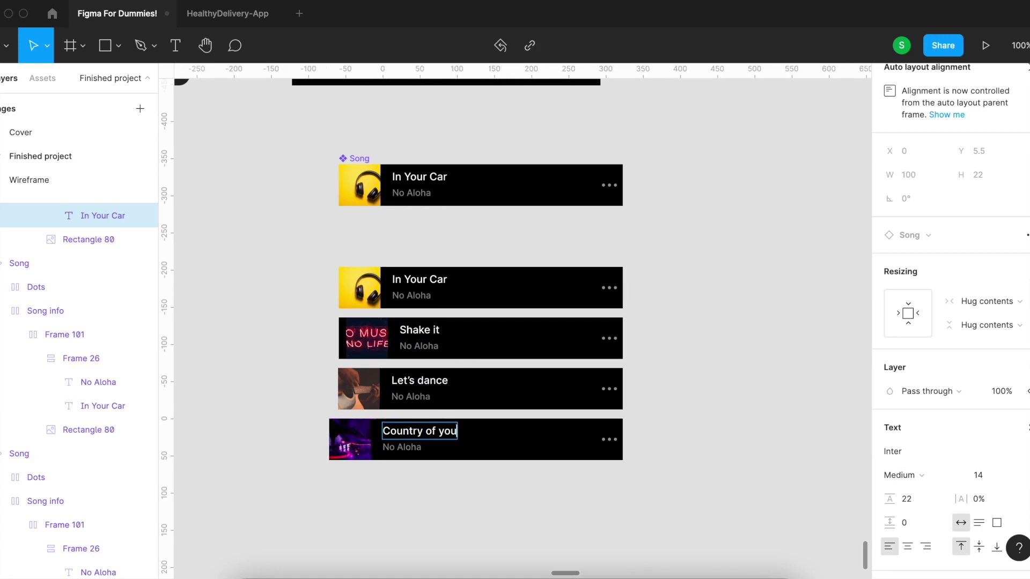
pyautogui.write('r town')
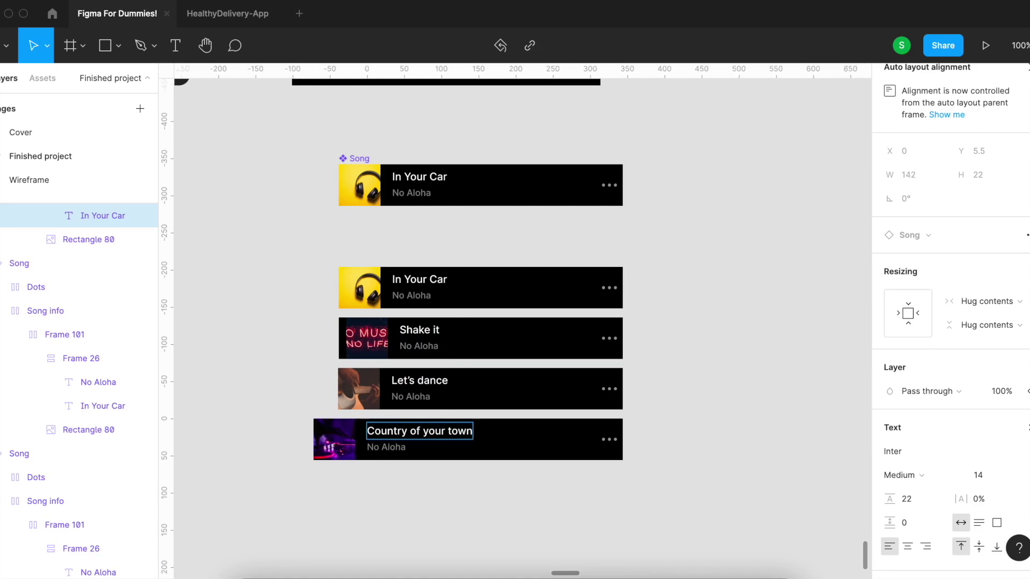
pyautogui.press('Escape')
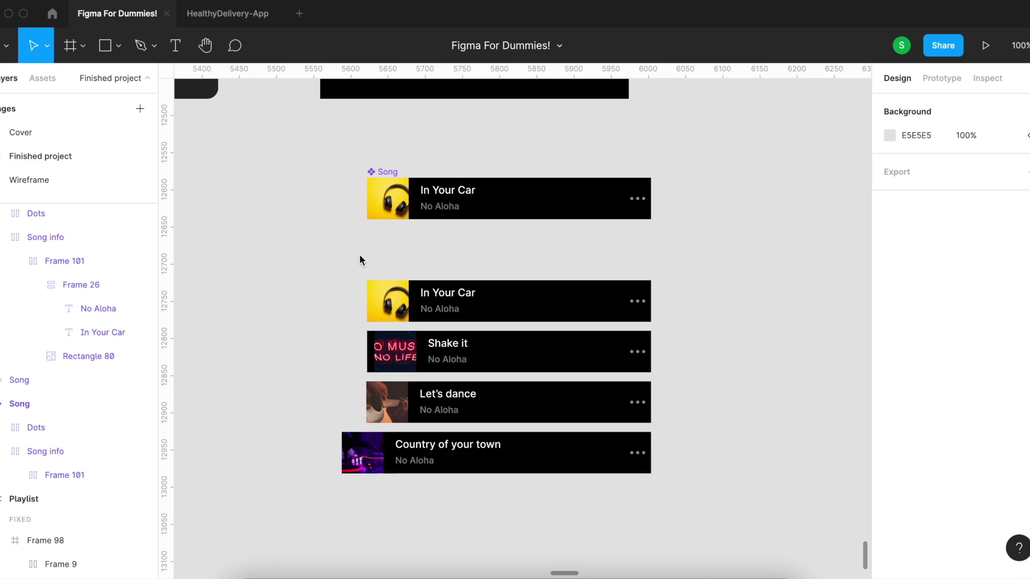
# Step: Set the horizontal resizing of Song info in the main Song component to Hug contents
pyautogui.click(381, 172)
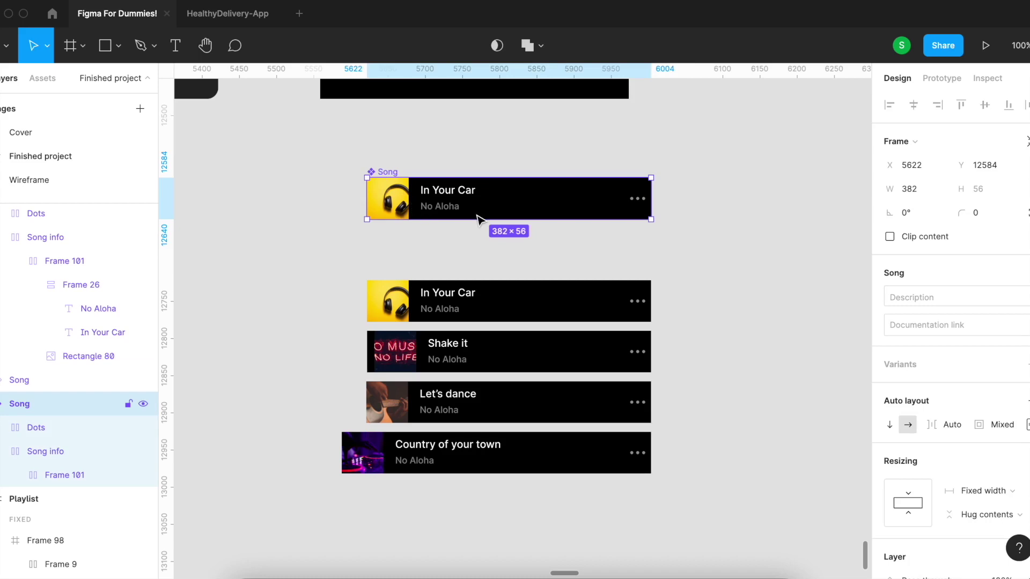
pyautogui.doubleClick(459, 208)
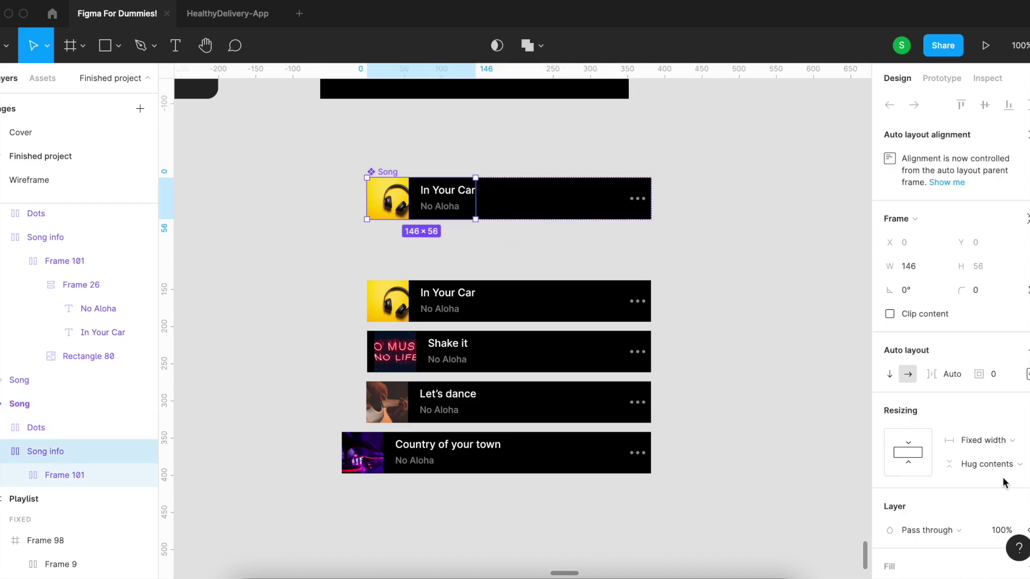
pyautogui.click(1005, 449)
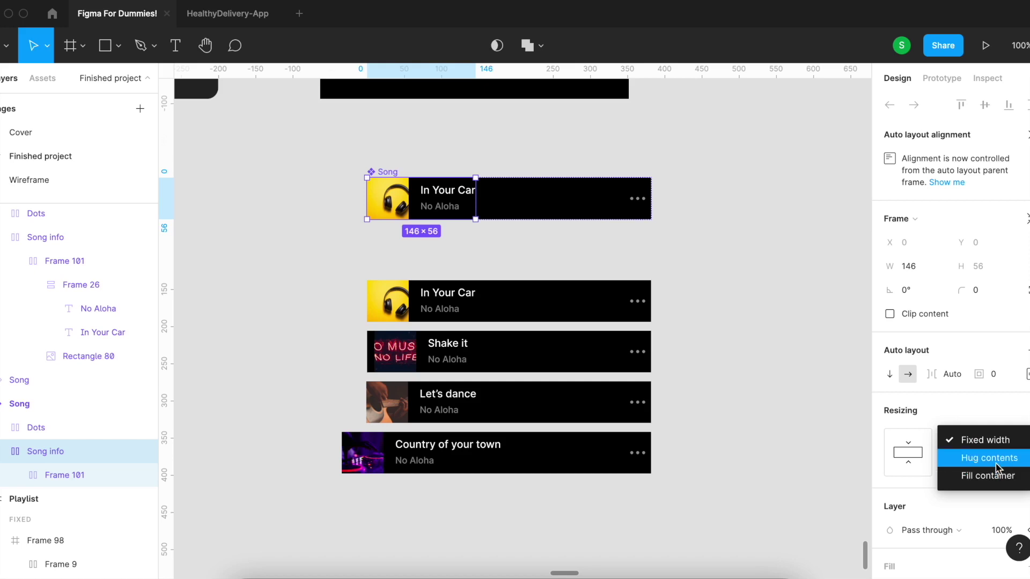
pyautogui.click(995, 467)
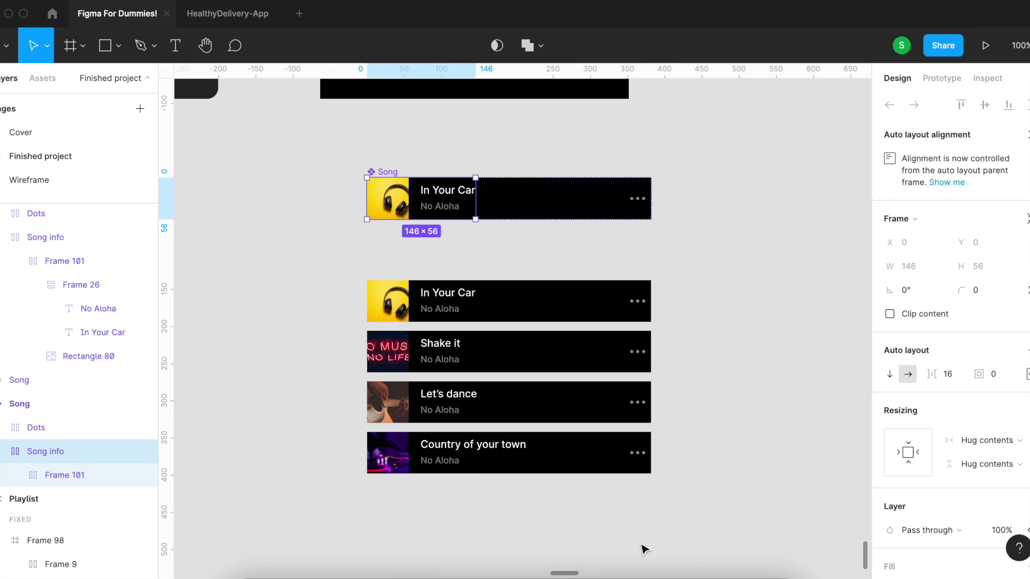
# Step: Wrap the four song instances in a vertical auto layout frame and name it Items
pyautogui.moveTo(700, 531); pyautogui.dragTo(345, 269)
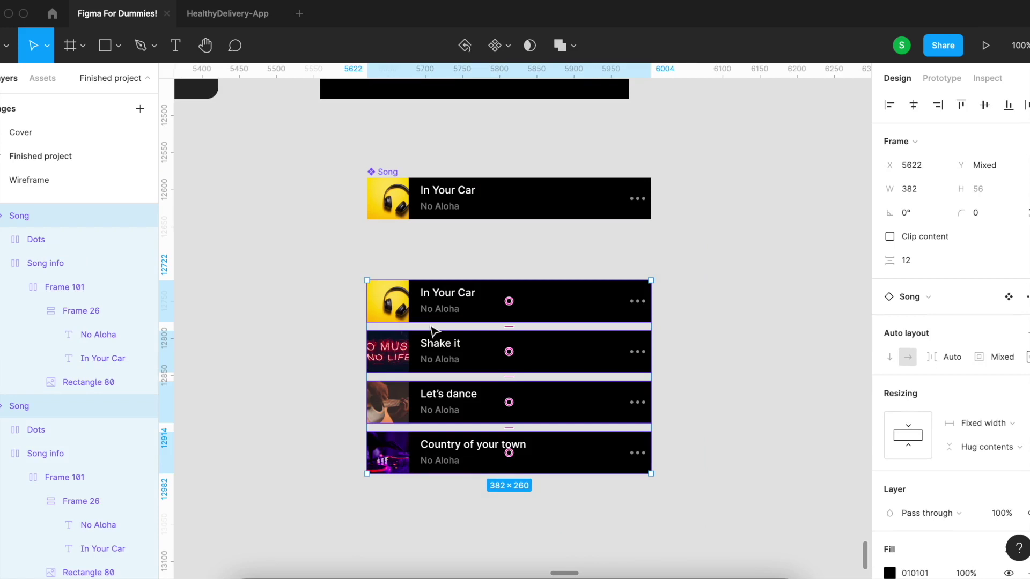
pyautogui.hotkey('shift', 'a')
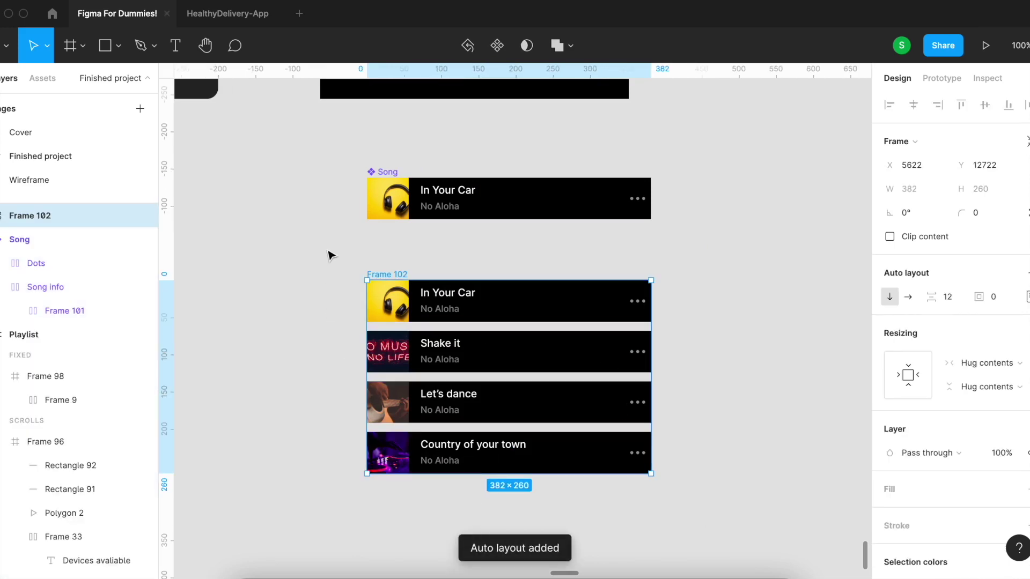
pyautogui.moveTo(330, 255); pyautogui.dragTo(404, 277)
pyautogui.click(403, 278)
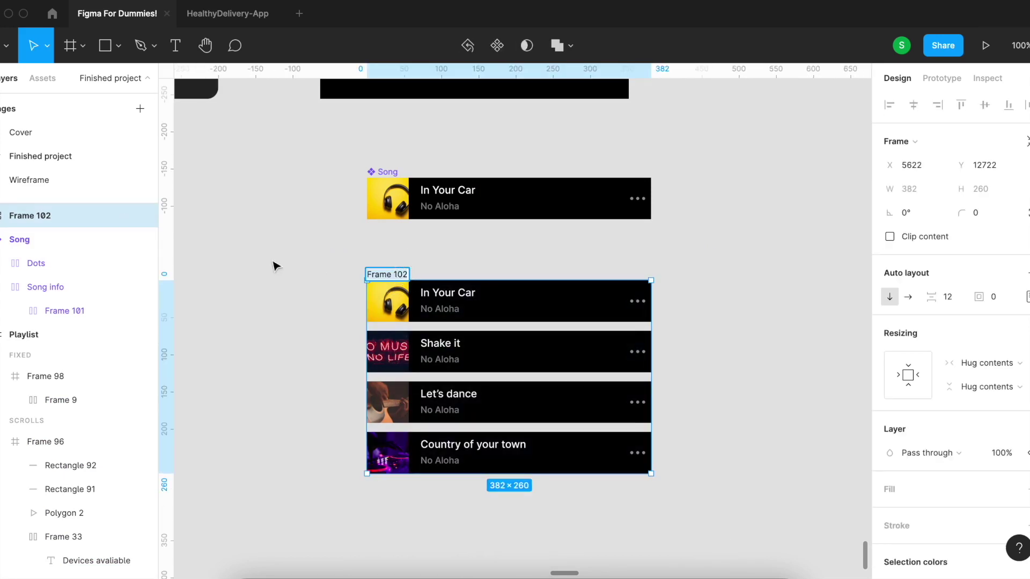
pyautogui.press('super+r')
pyautogui.write('Items')
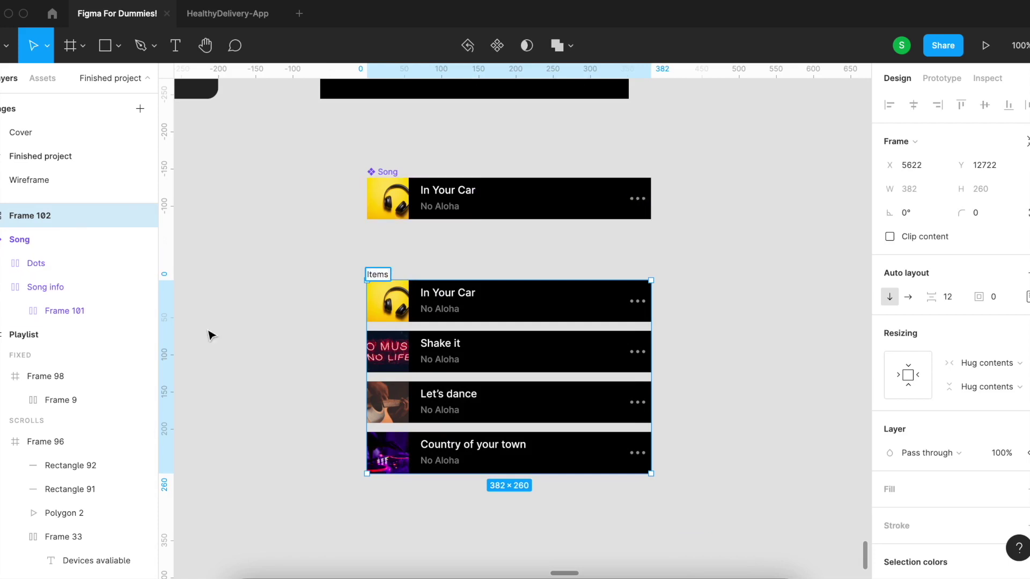
pyautogui.click(381, 273)
# Step: Place the Items list inside the second Playlist frame at X 16, Y 549, below the playlist controls
pyautogui.moveTo(383, 279); pyautogui.dragTo(348, 323)
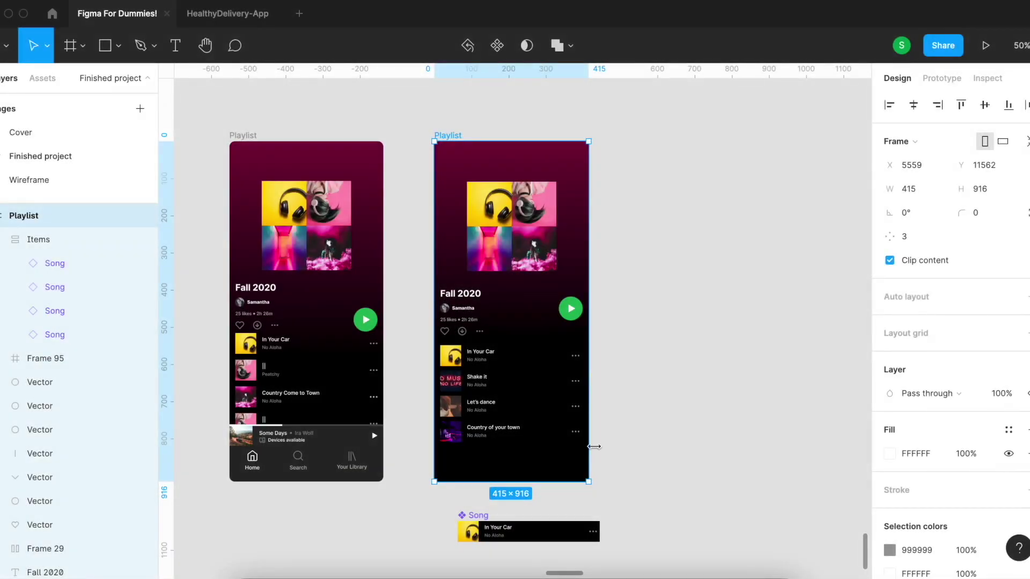
pyautogui.click(525, 410)
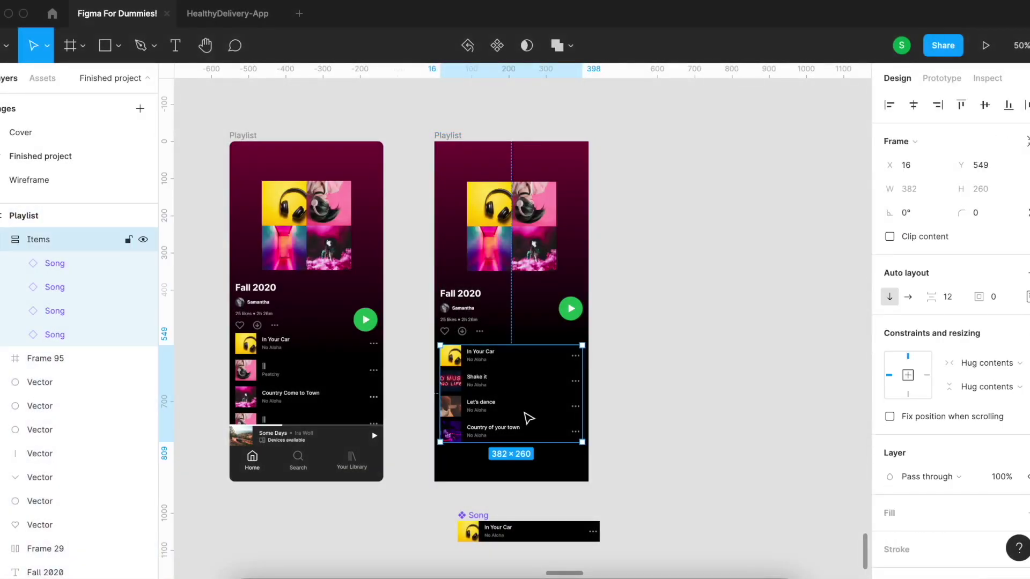
# Step: Widen the second Playlist frame to 751 to test how the Items list responds, and undo the resize
pyautogui.click(449, 136)
pyautogui.moveTo(589, 194); pyautogui.dragTo(713, 200)
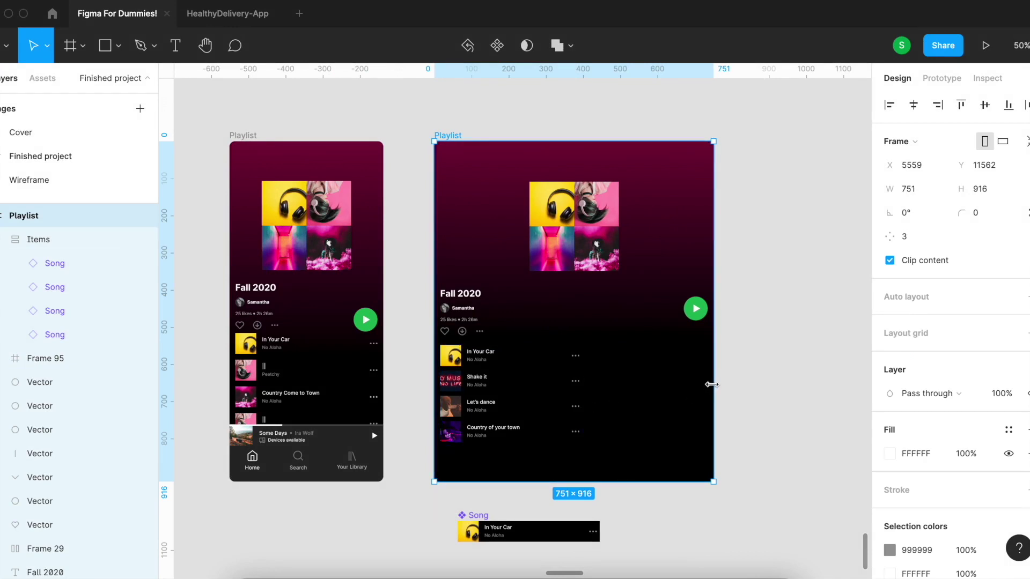
pyautogui.hotkey('ctrl', 'z')
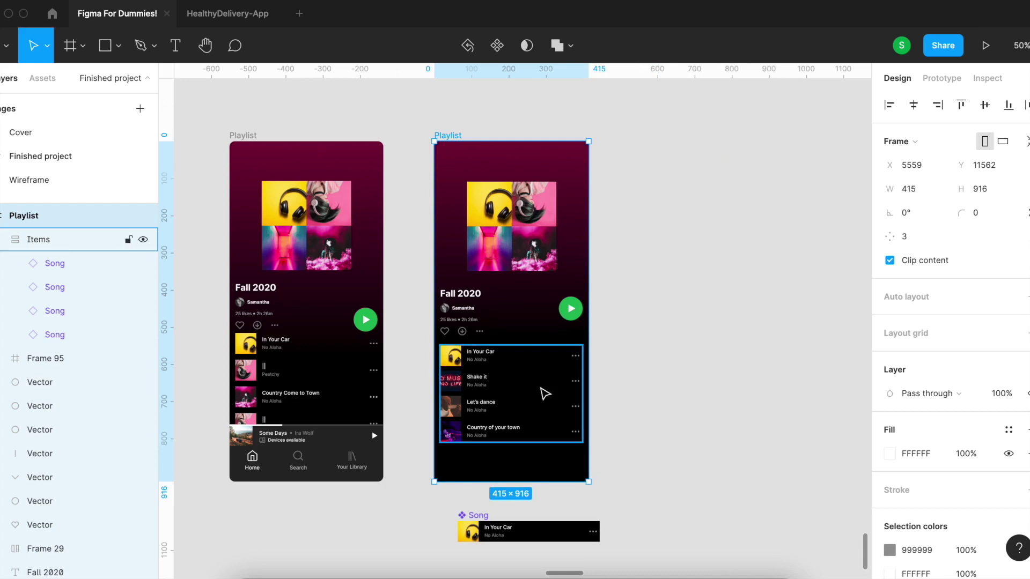
# Step: Give the Items list a fixed width with Left and right constraints, and widen the second Playlist frame to 787 to test it
pyautogui.click(491, 394)
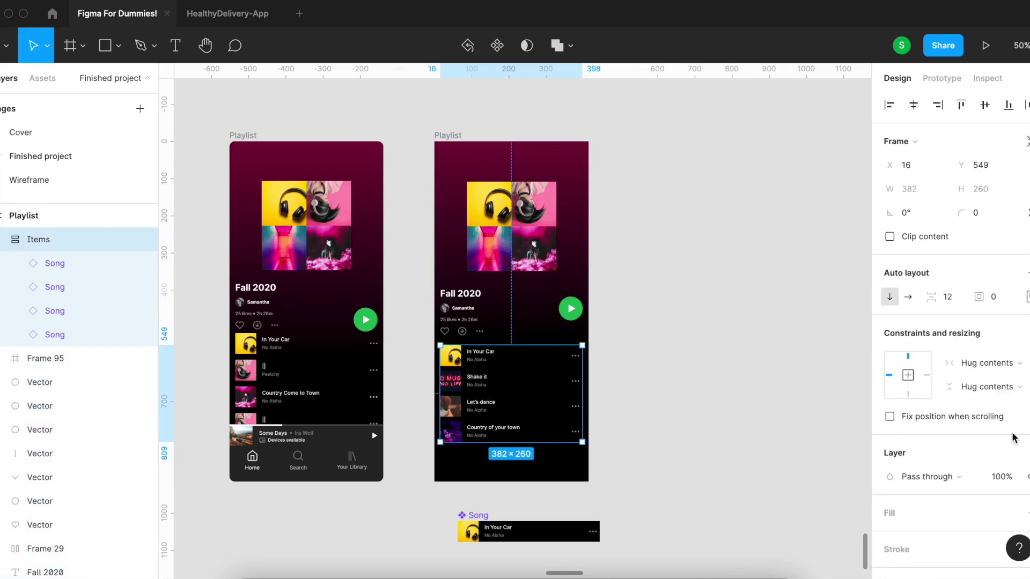
pyautogui.click(993, 365)
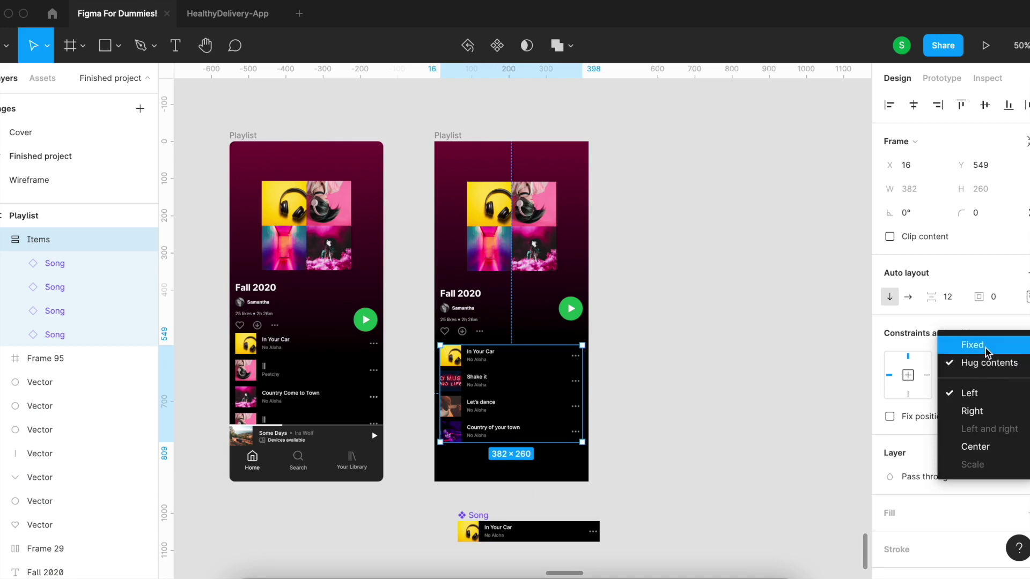
pyautogui.click(986, 346)
pyautogui.click(989, 362)
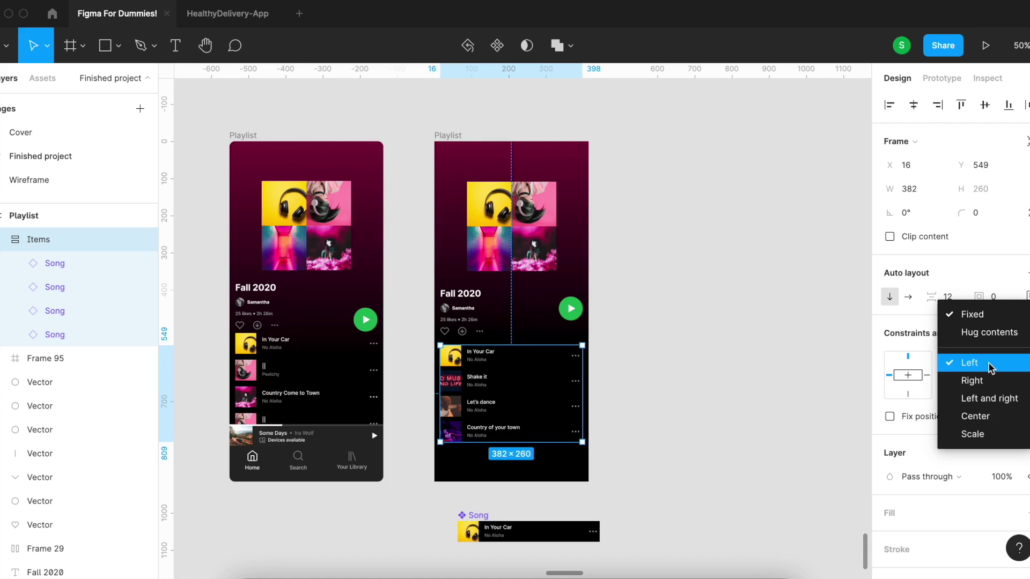
pyautogui.click(994, 403)
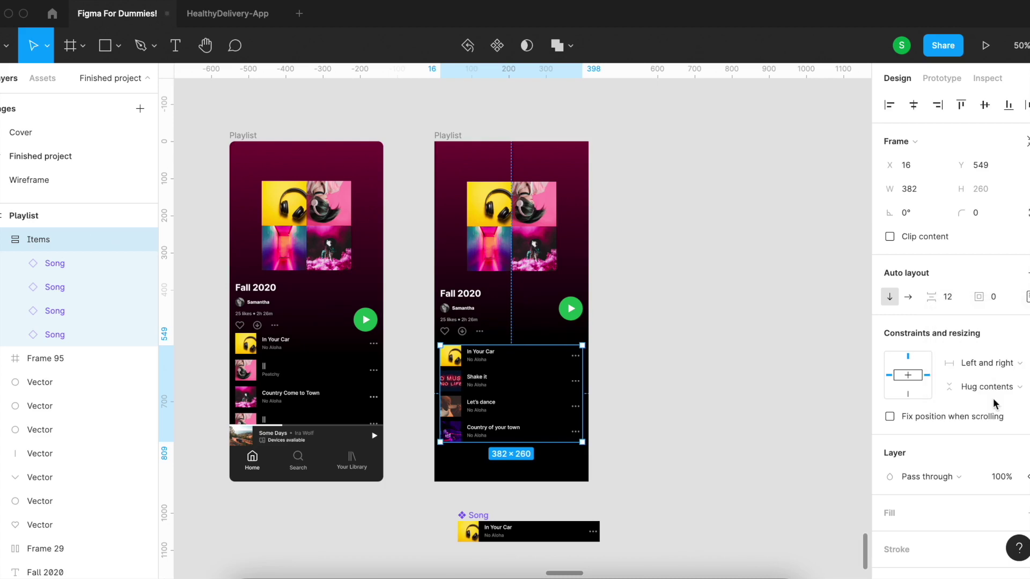
pyautogui.click(450, 137)
pyautogui.moveTo(587, 200); pyautogui.dragTo(690, 209)
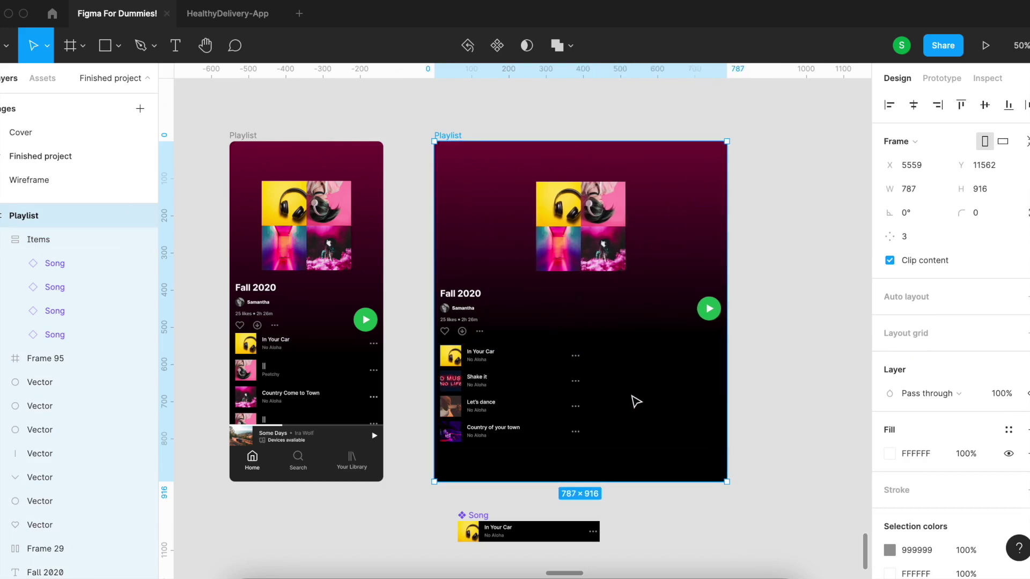
# Step: Set the horizontal resizing of all four Song instances inside the Items list to Fill container
pyautogui.click(636, 401)
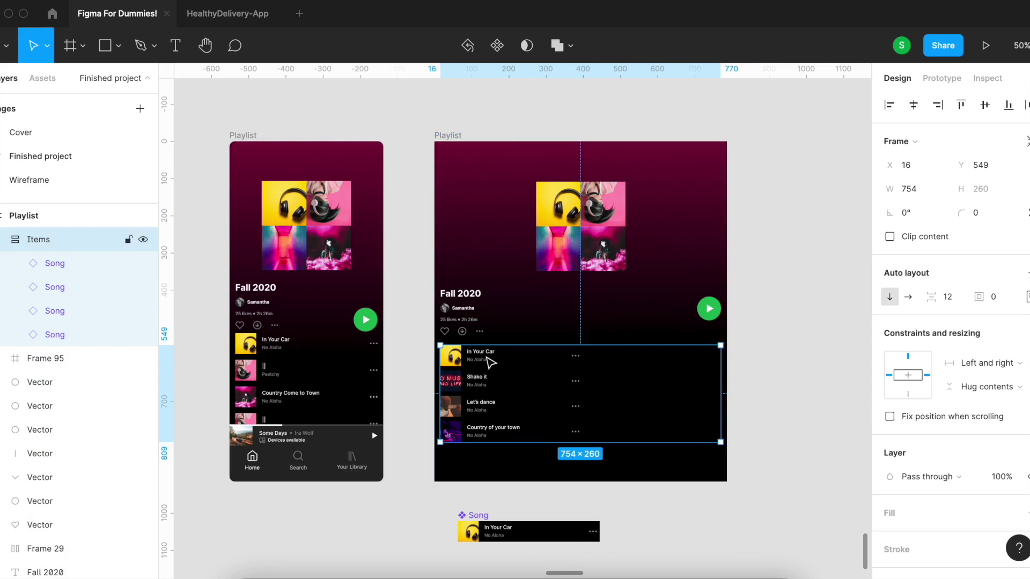
pyautogui.press('Return')
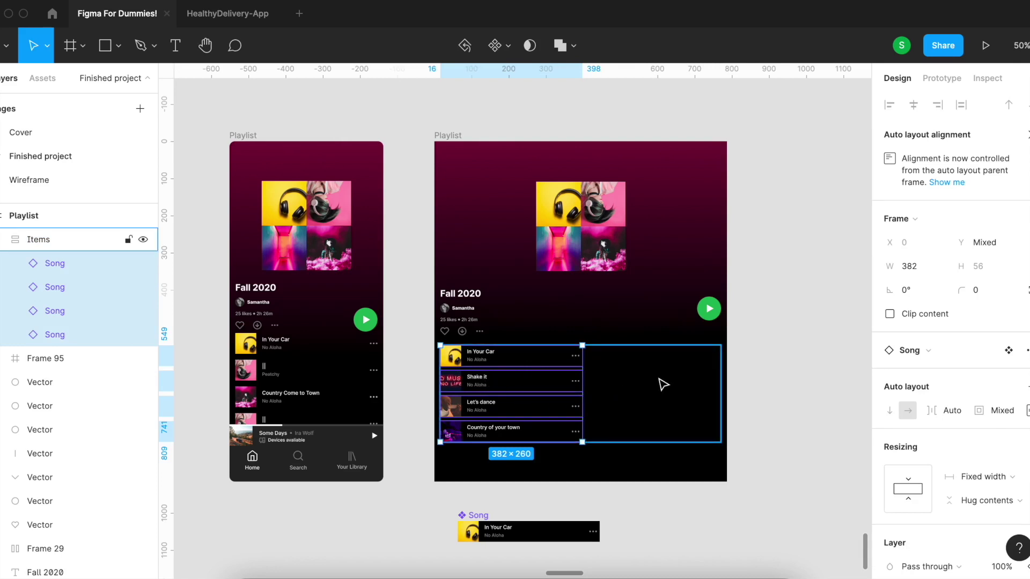
pyautogui.click(1003, 477)
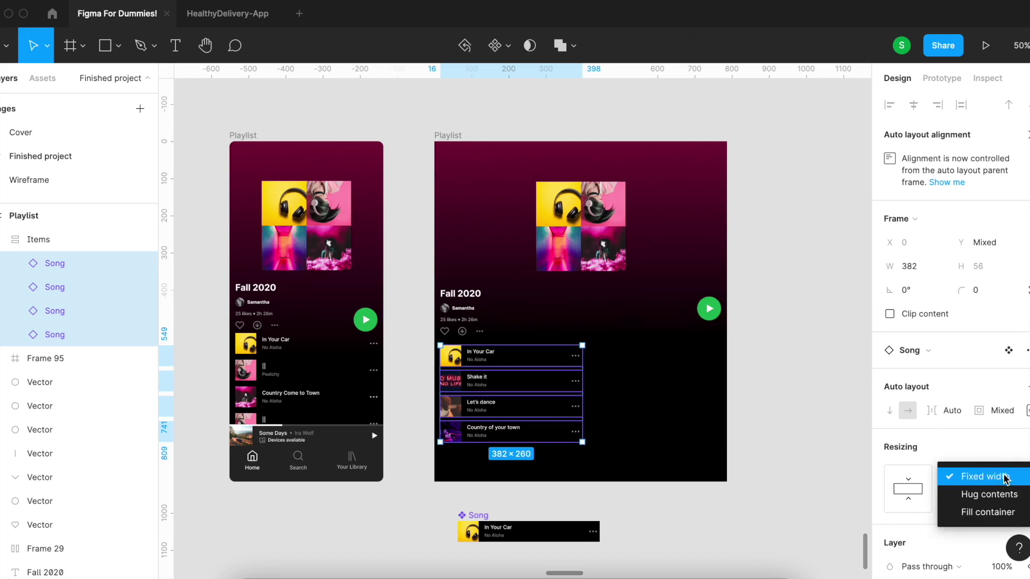
pyautogui.click(991, 514)
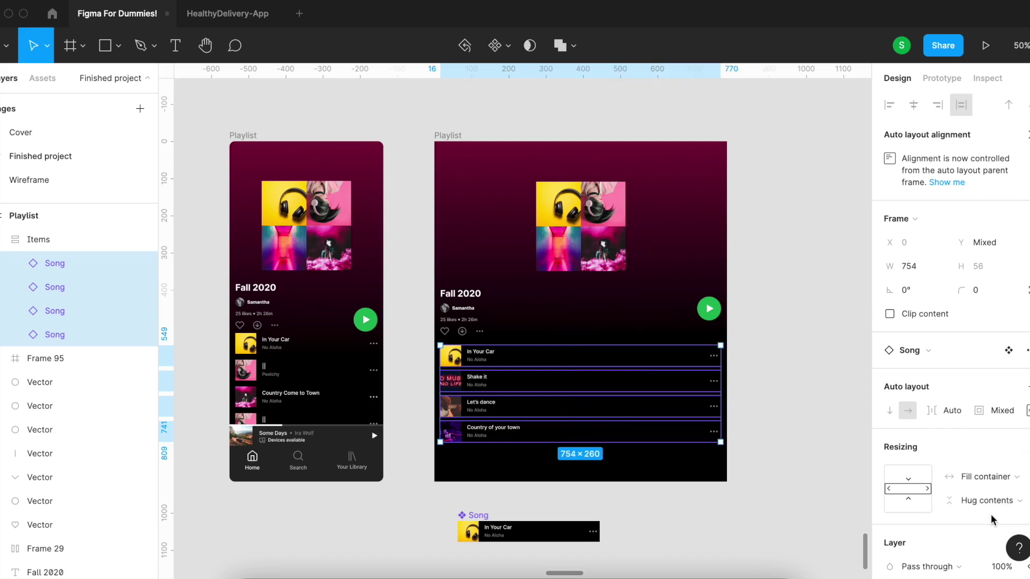
pyautogui.click(794, 428)
# Step: Resize the second Playlist frame to a width of 555 and to 579 to test how the song rows adapt
pyautogui.click(453, 137)
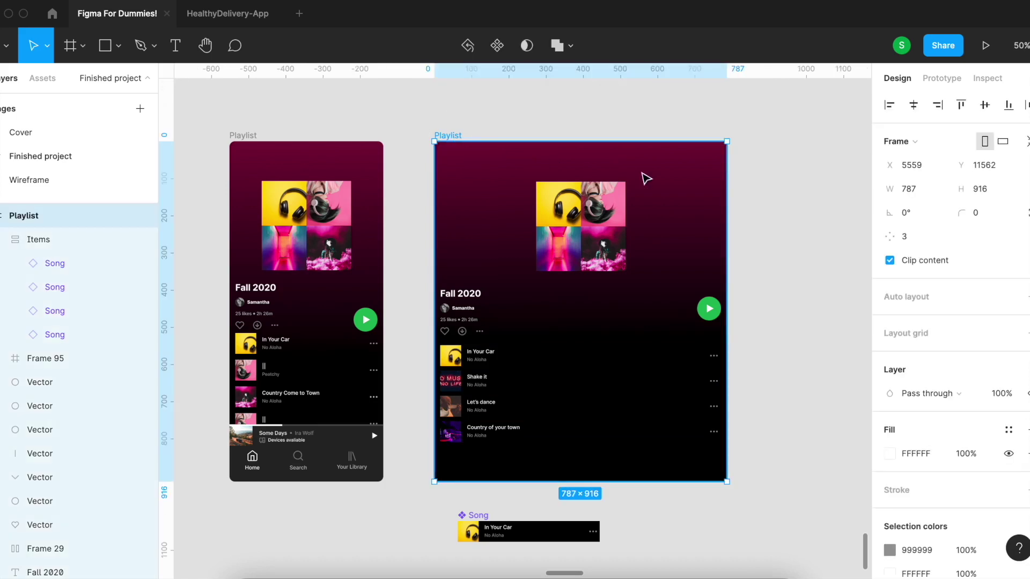
pyautogui.moveTo(727, 192); pyautogui.dragTo(641, 191)
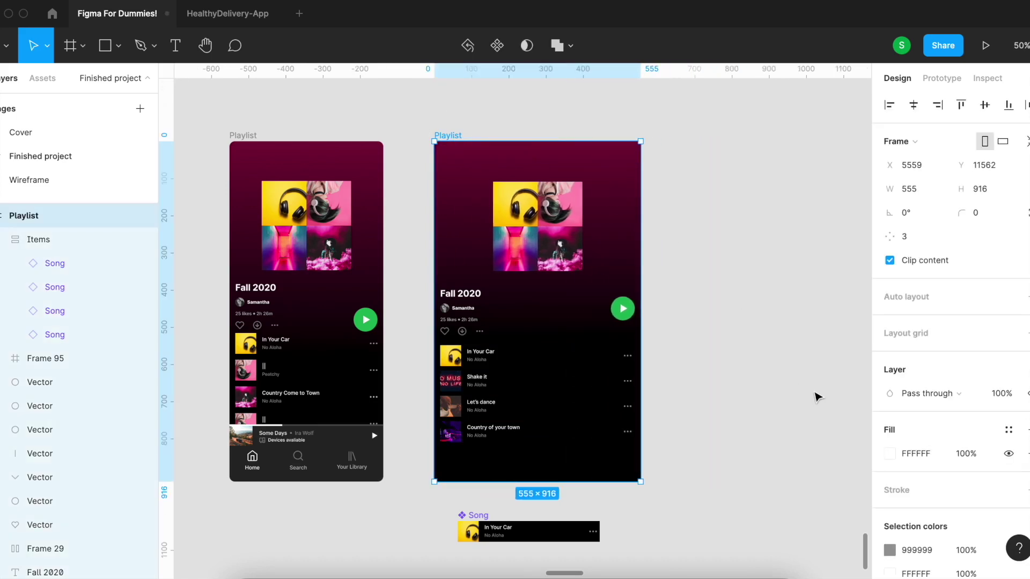
pyautogui.moveTo(640, 258)
pyautogui.mouseDown()
pyautogui.moveTo(710, 262)
pyautogui.moveTo(572, 262)
pyautogui.moveTo(649, 268)
pyautogui.mouseUp()
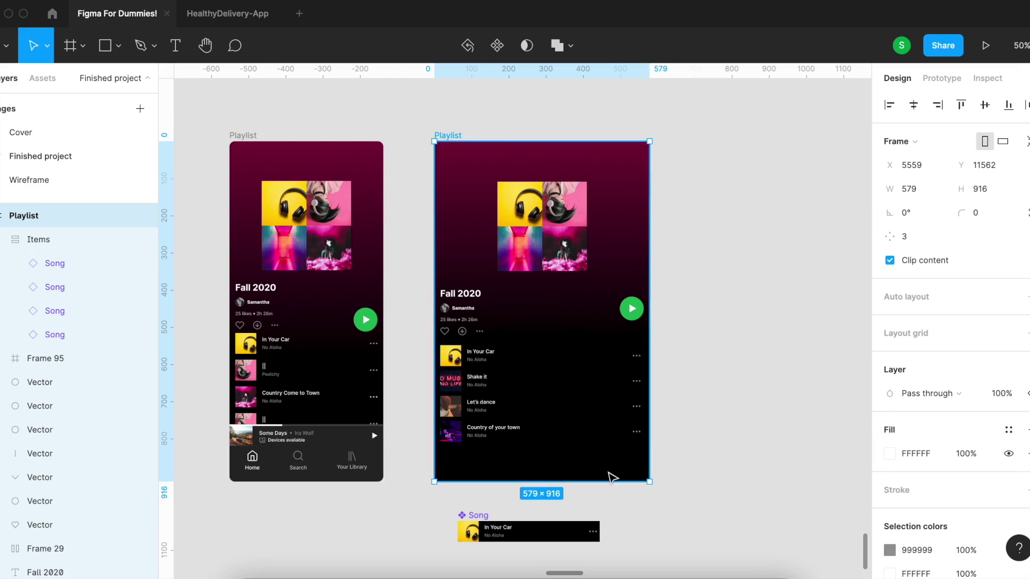
pyautogui.click(721, 397)
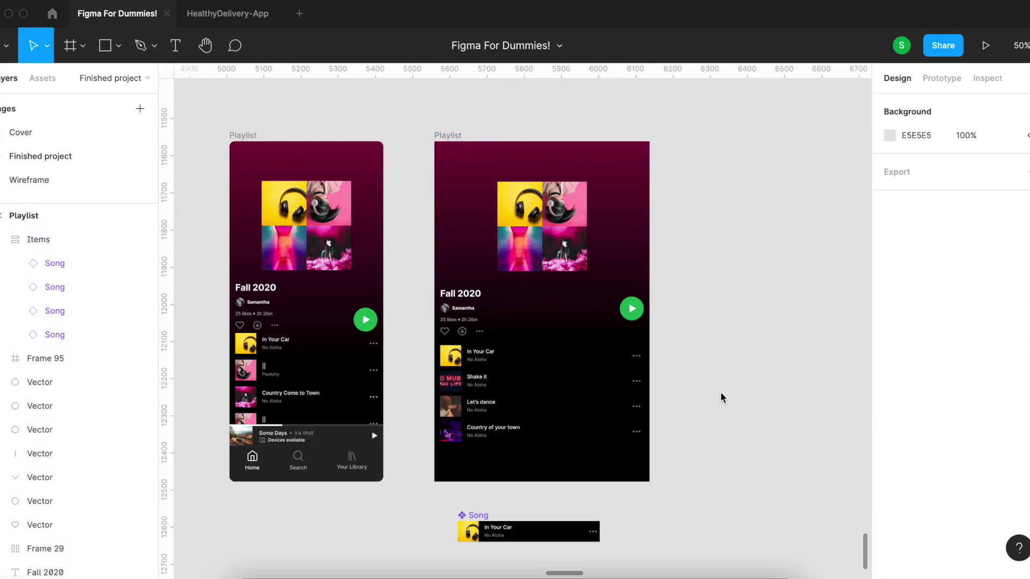